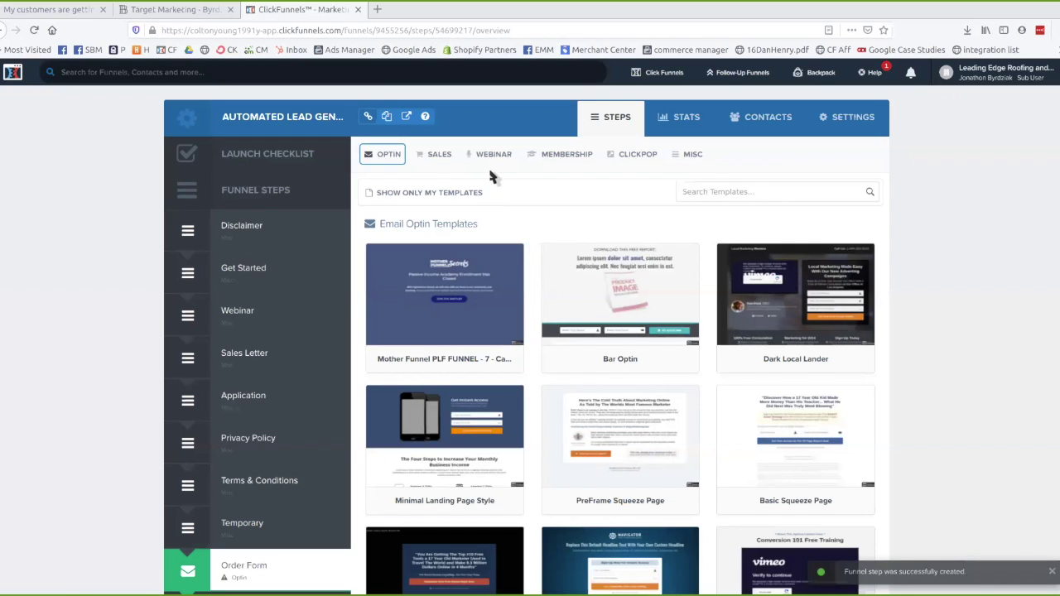
- Browse the Order Form templates in the Sales category and apply the Order Page v1 template to the Order Form funnel step
{"action": "left_click", "coordinate": [439, 157]}
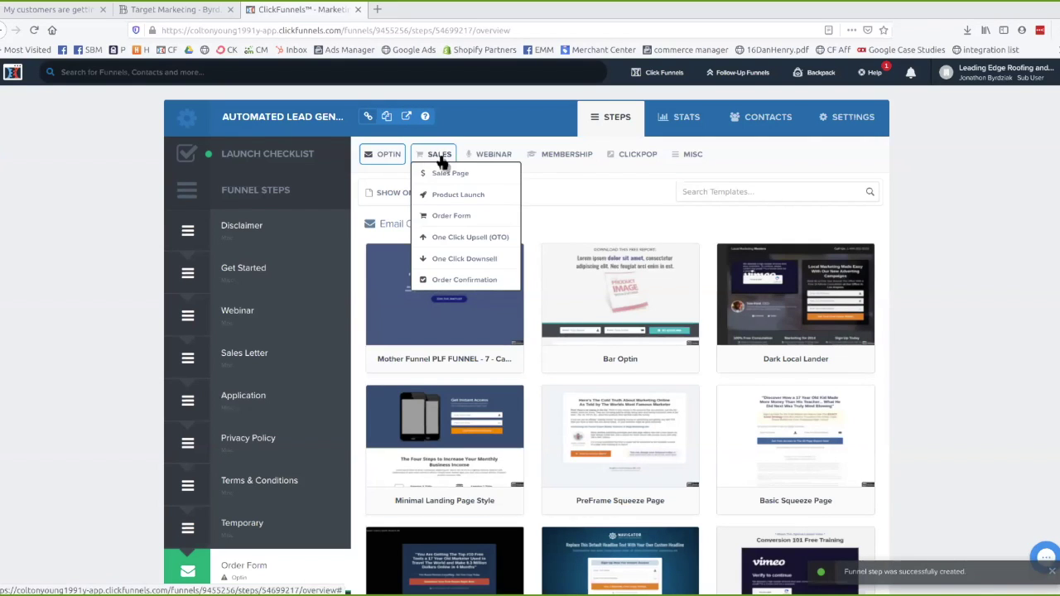
{"action": "left_click", "coordinate": [450, 216]}
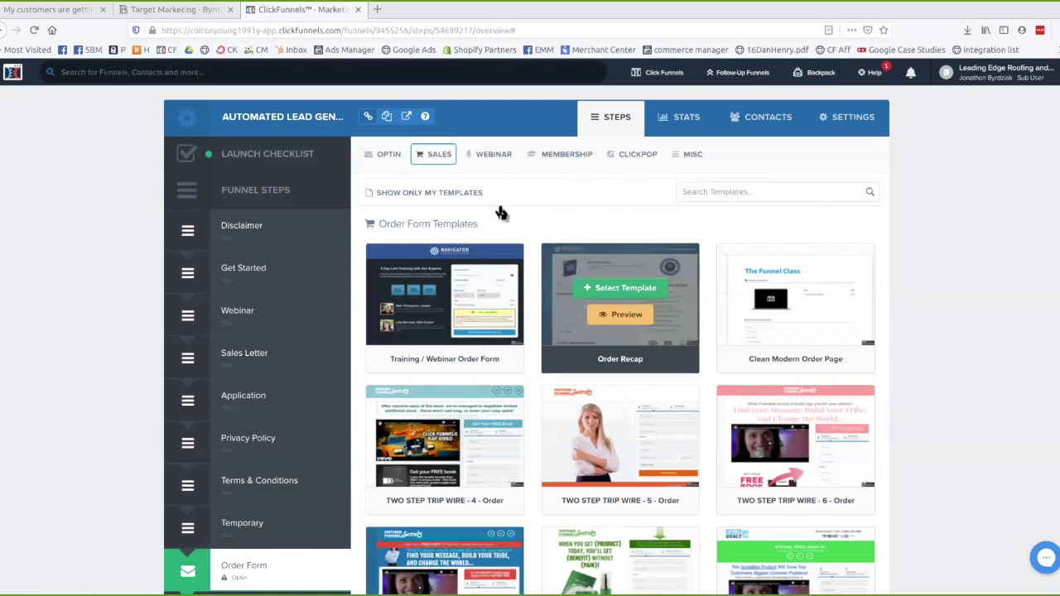
{"action": "scroll", "coordinate": [417, 254], "scroll_direction": "down", "scroll_amount": 10}
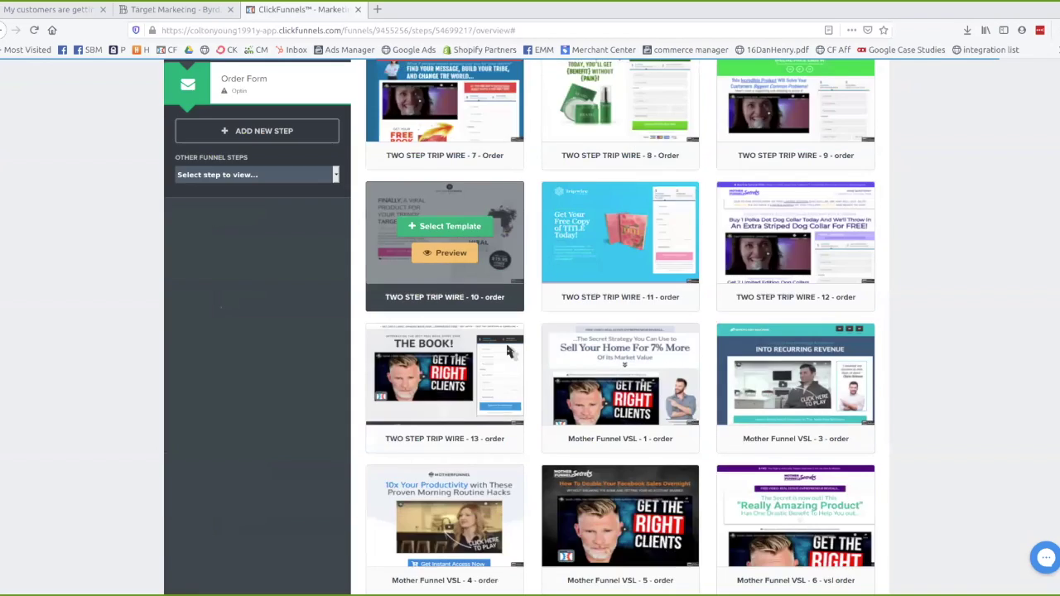
{"action": "scroll", "coordinate": [510, 358], "scroll_direction": "down", "scroll_amount": 15}
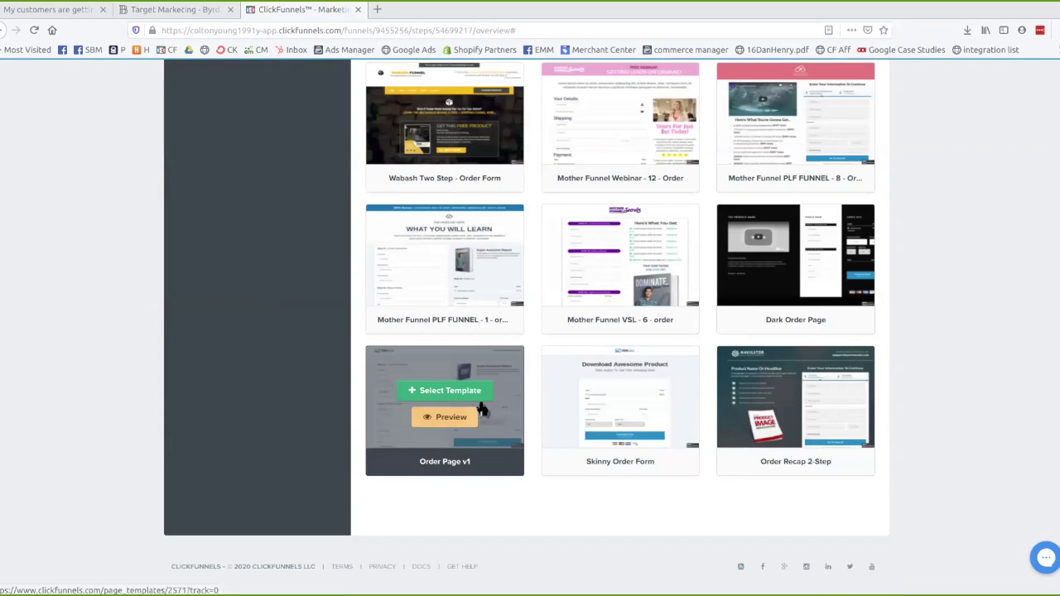
{"action": "scroll", "coordinate": [479, 404], "scroll_direction": "up", "scroll_amount": 1}
{"action": "scroll", "coordinate": [479, 403], "scroll_direction": "up", "scroll_amount": 15}
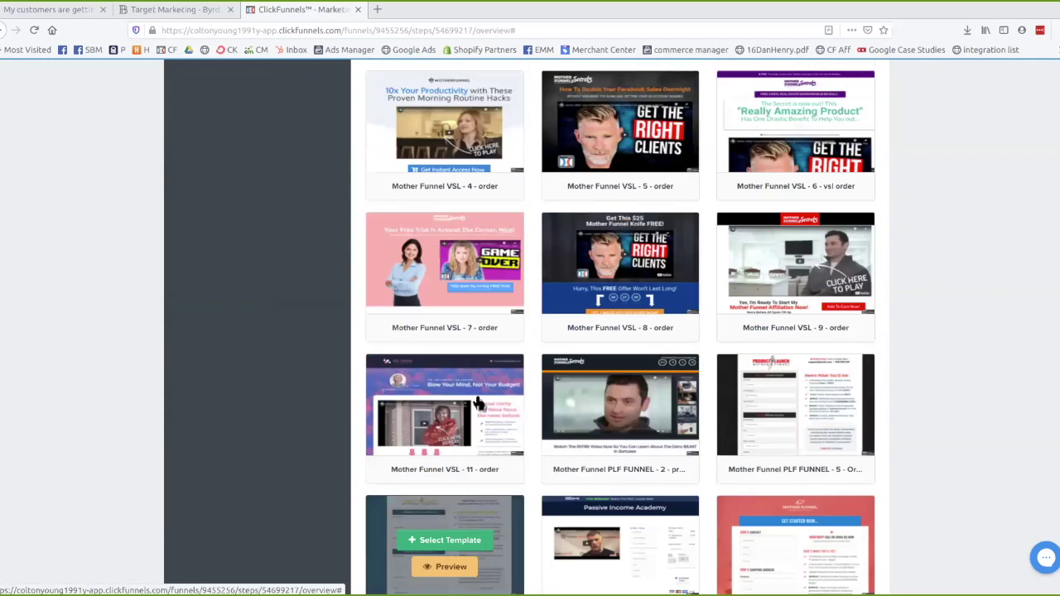
{"action": "scroll", "coordinate": [477, 403], "scroll_direction": "up", "scroll_amount": 10}
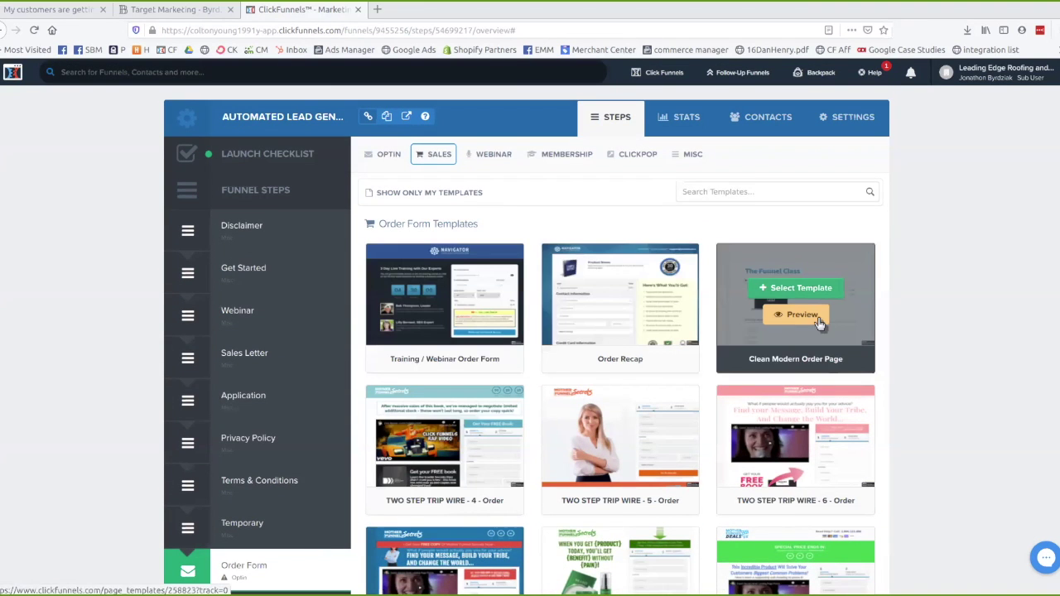
{"action": "scroll", "coordinate": [804, 322], "scroll_direction": "down", "scroll_amount": 6}
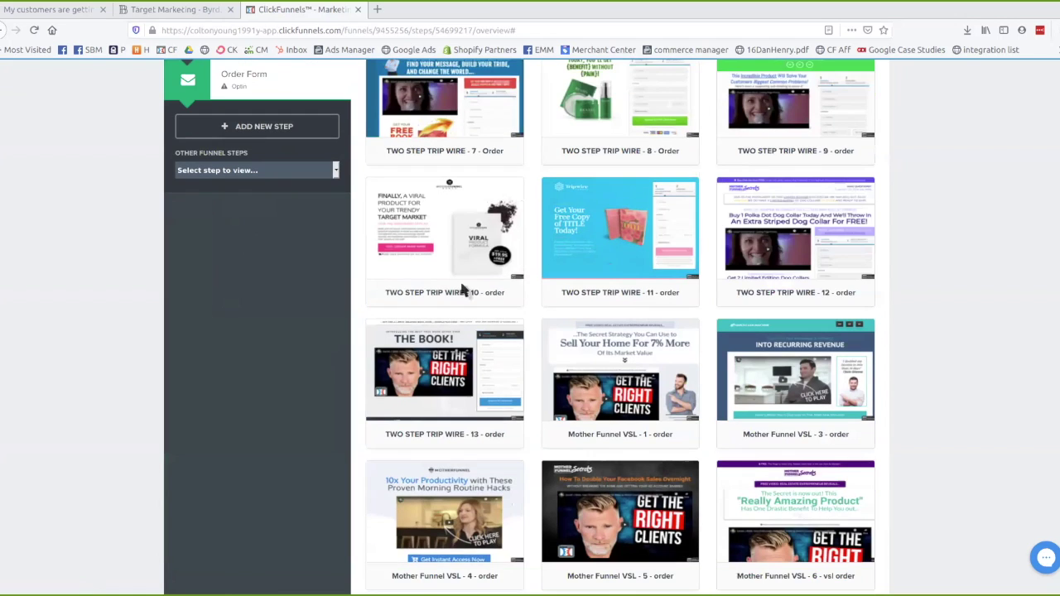
{"action": "left_click_drag", "start_coordinate": [1059, 246], "coordinate": [1059, 530]}
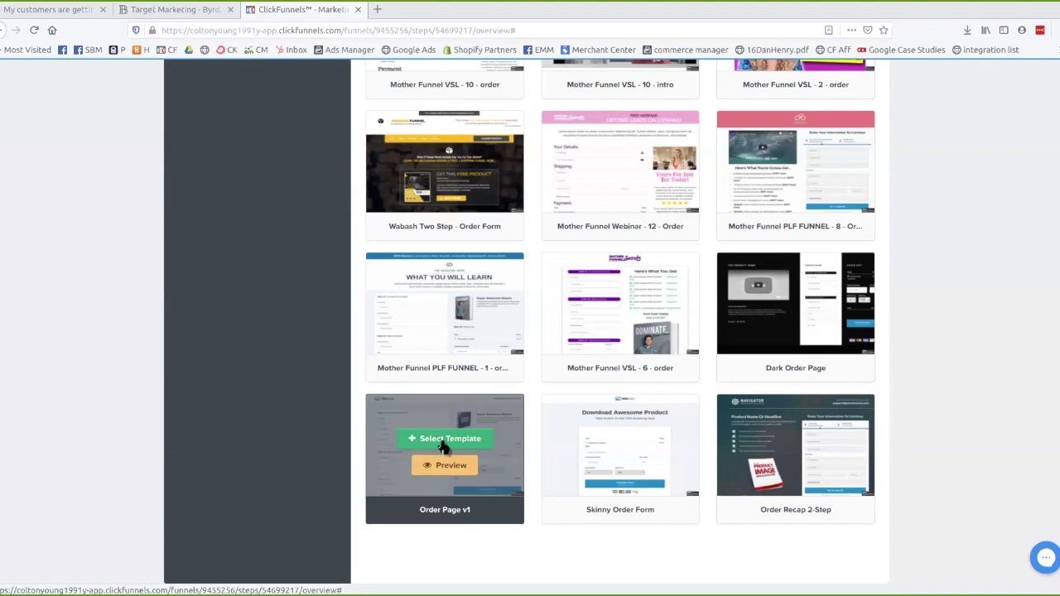
{"action": "left_click", "coordinate": [444, 439]}
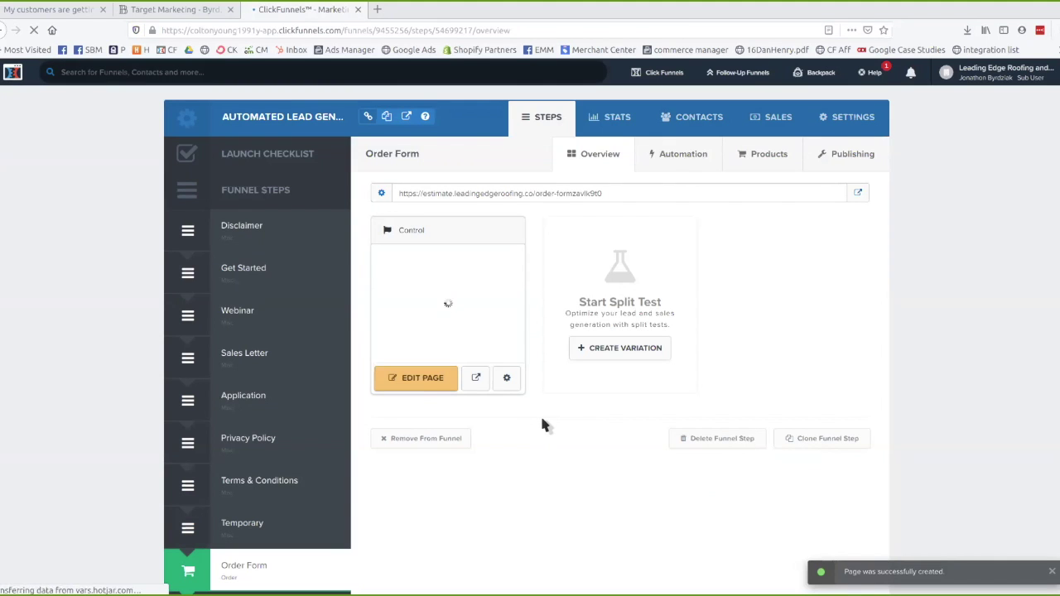
- Shorten the funnel step's path to order-form in its publishing settings and update the funnel step
{"action": "left_click_drag", "start_coordinate": [556, 194], "coordinate": [603, 200]}
{"action": "left_click", "coordinate": [575, 194]}
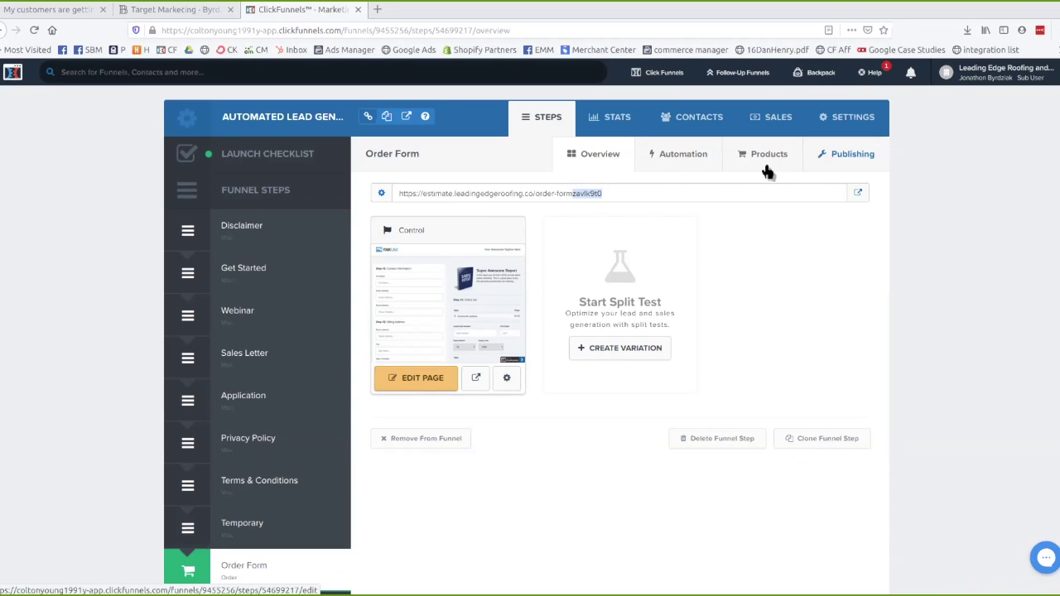
{"action": "left_click", "coordinate": [859, 161]}
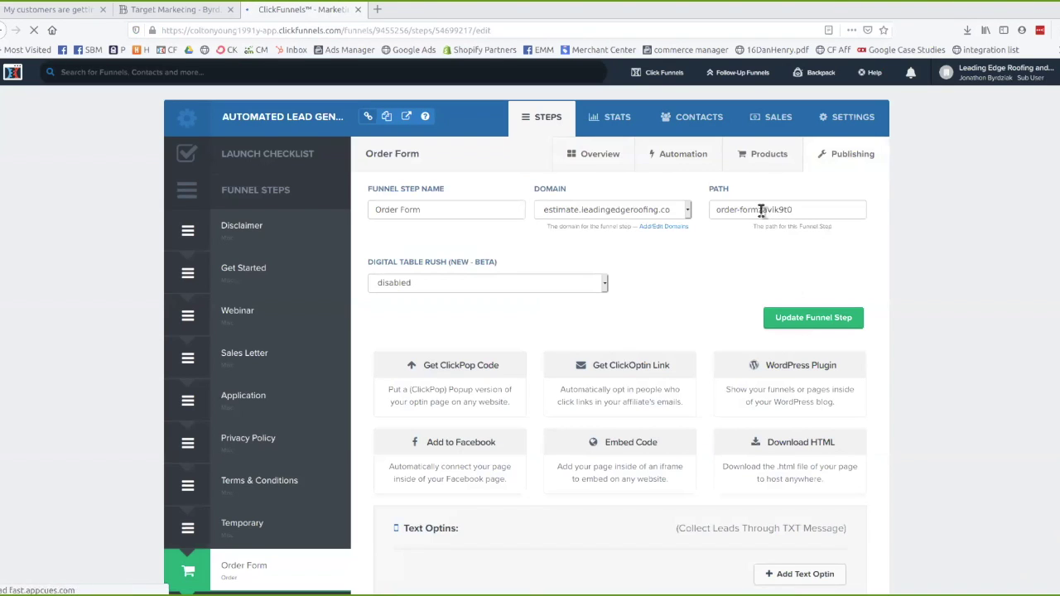
{"action": "double_click", "coordinate": [821, 213]}
{"action": "key", "text": "BackSpace"}
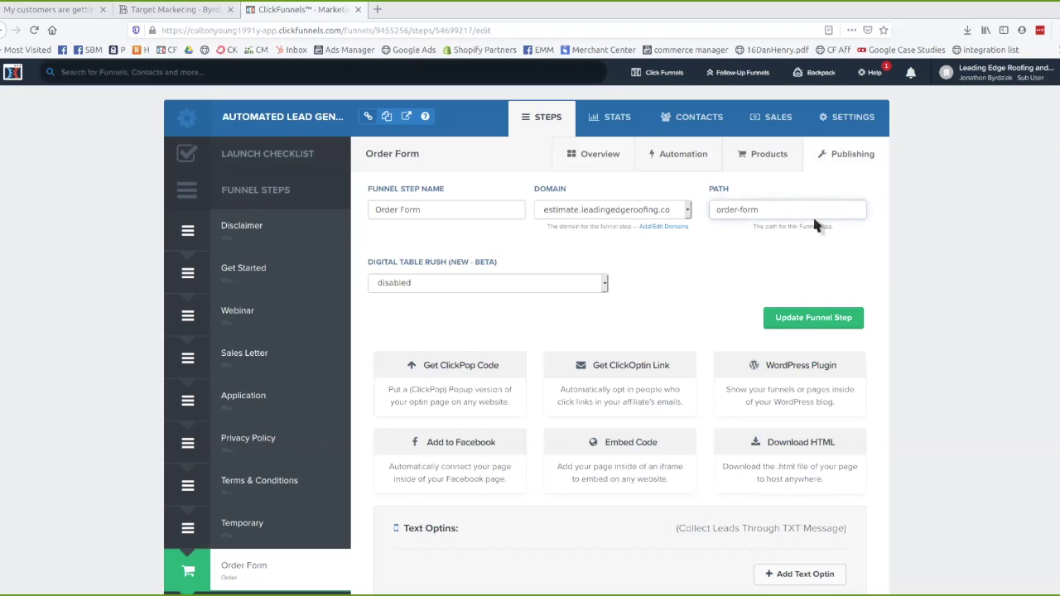
{"action": "left_click", "coordinate": [824, 318]}
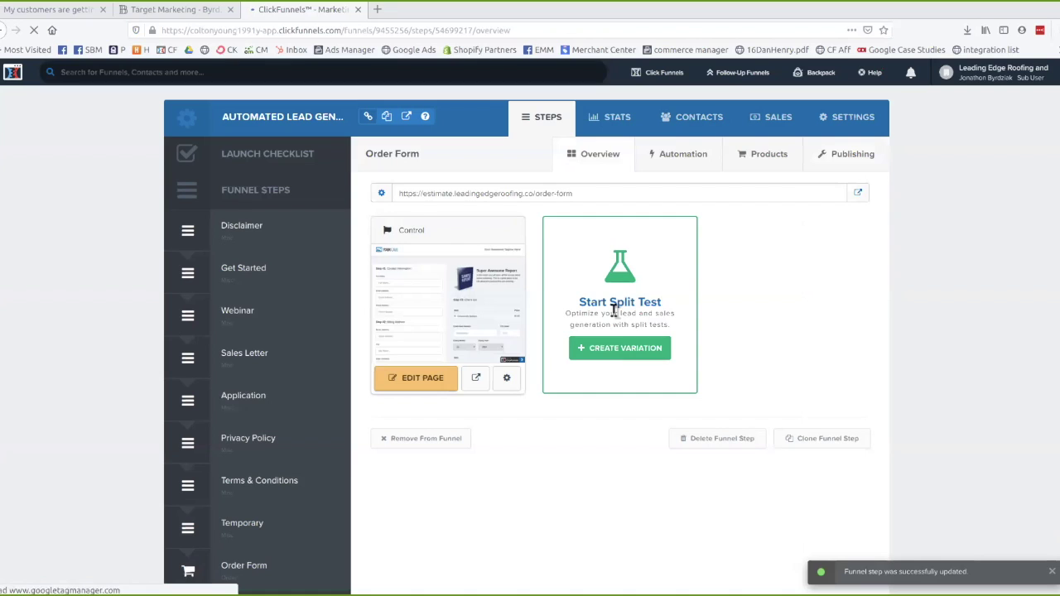
- Set the control page's path to checkout-page and update the page
{"action": "left_click", "coordinate": [507, 381]}
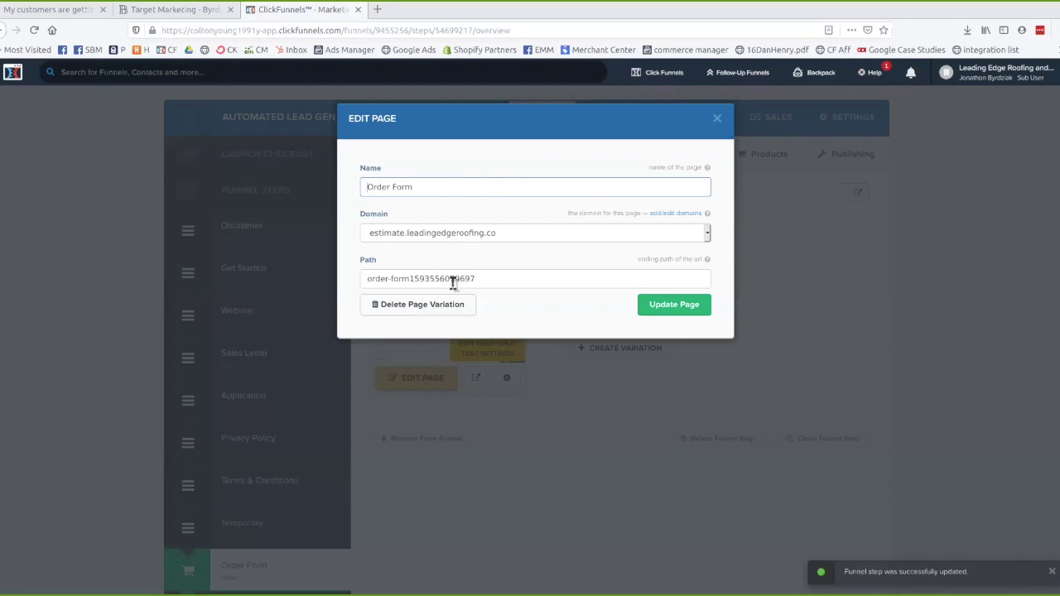
{"action": "left_click", "coordinate": [505, 279], "text": "shift"}
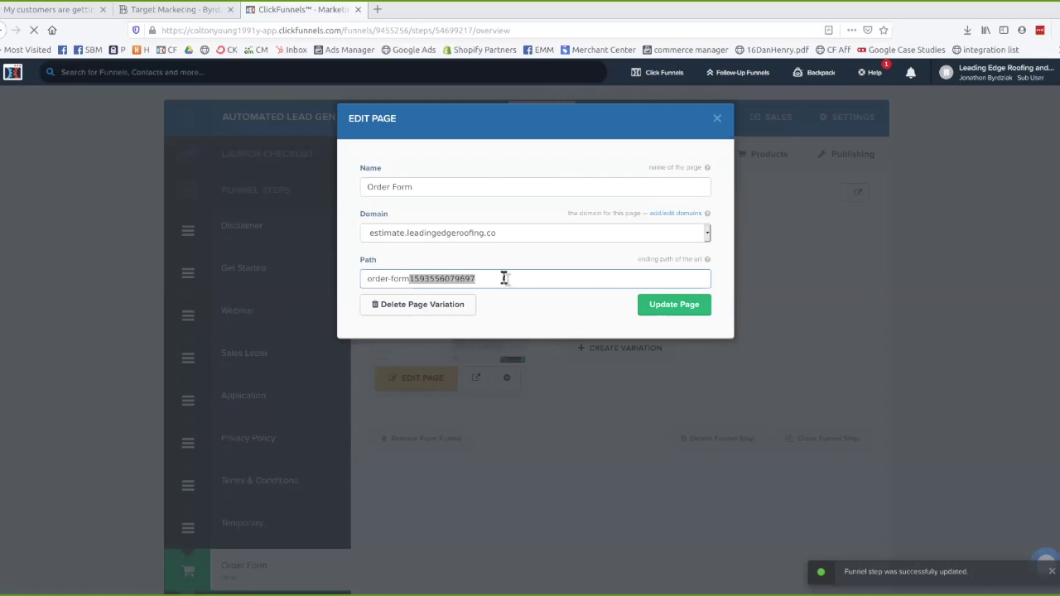
{"action": "key", "text": "ctrl+a"}
{"action": "type", "text": "checkout"}
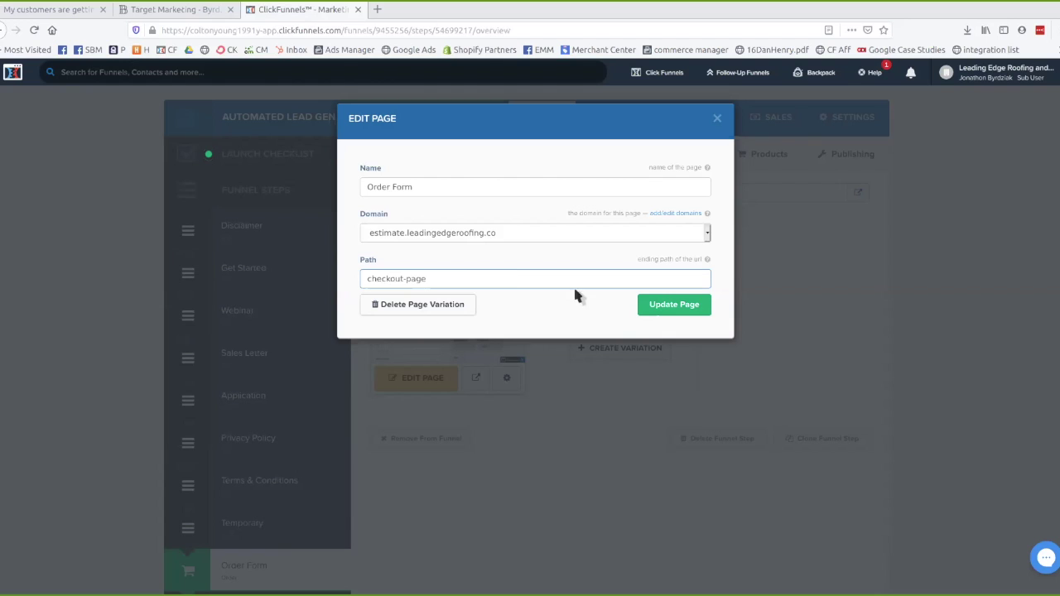
{"action": "left_click", "coordinate": [663, 304]}
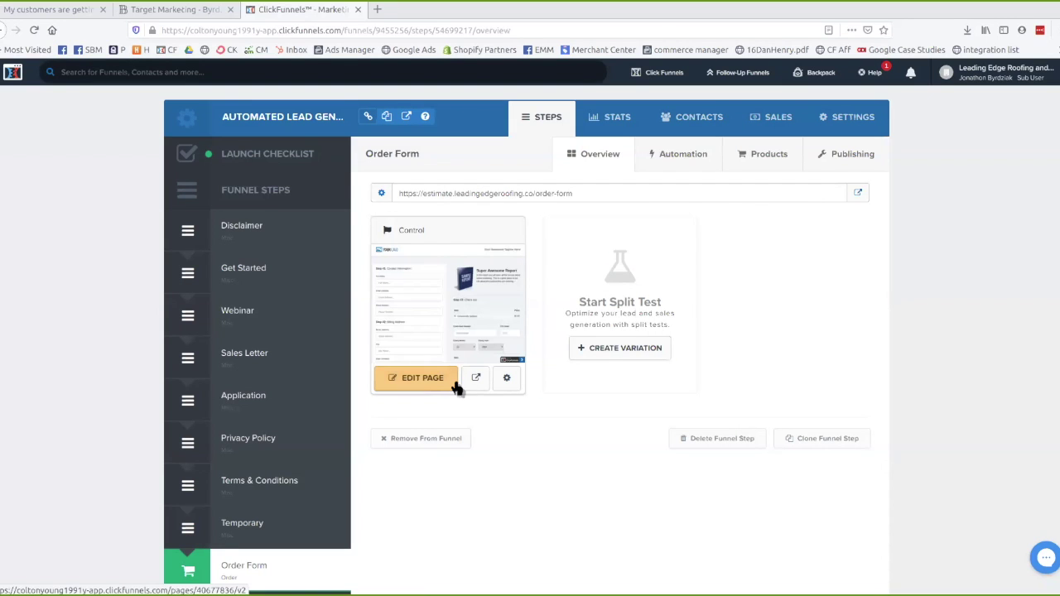
- Open the order form page in the editor and examine the elements that can be added beneath the Full Name field
{"action": "left_click", "coordinate": [422, 386]}
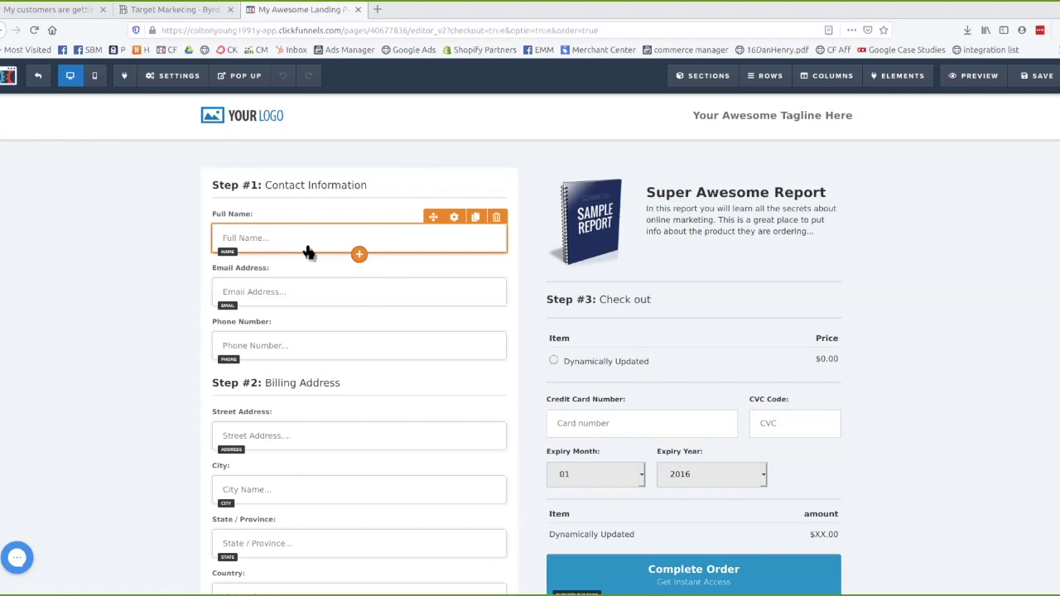
{"action": "left_click", "coordinate": [358, 253]}
{"action": "scroll", "coordinate": [886, 382], "scroll_direction": "down", "scroll_amount": 3}
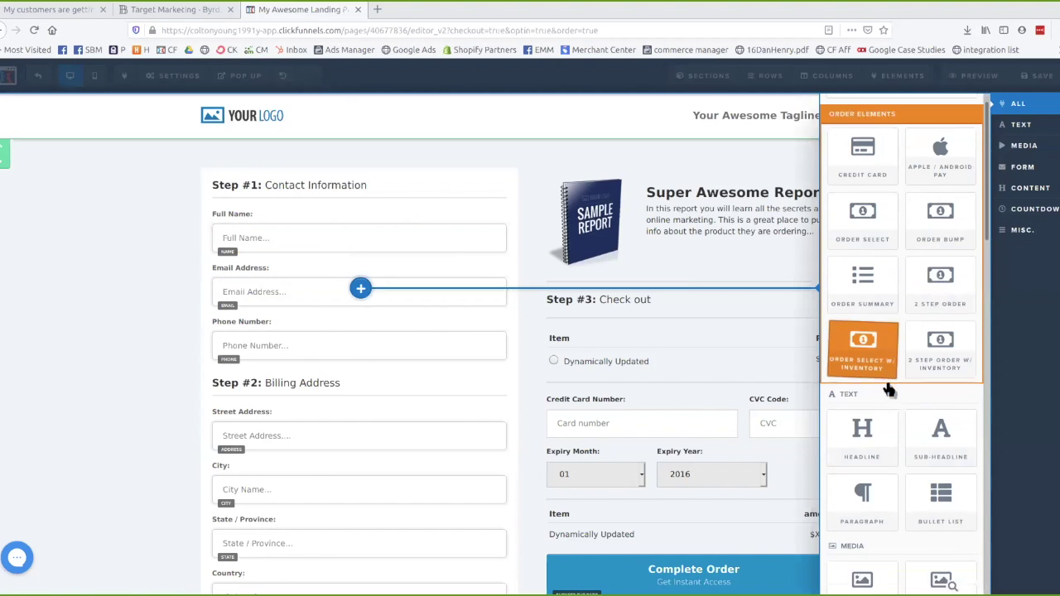
{"action": "scroll", "coordinate": [886, 381], "scroll_direction": "down", "scroll_amount": 3}
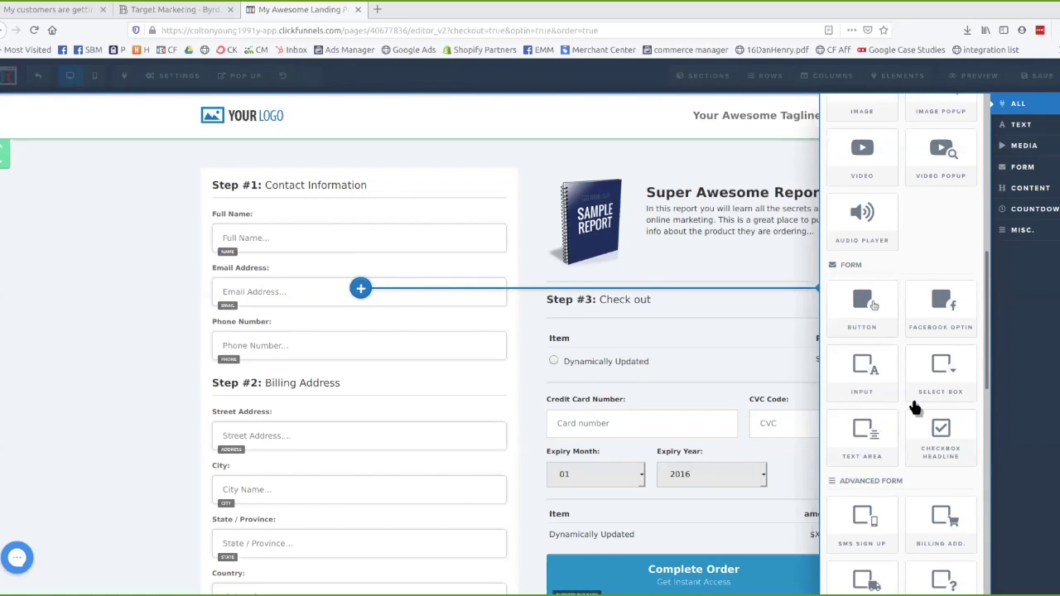
{"action": "scroll", "coordinate": [873, 370], "scroll_direction": "down", "scroll_amount": 2}
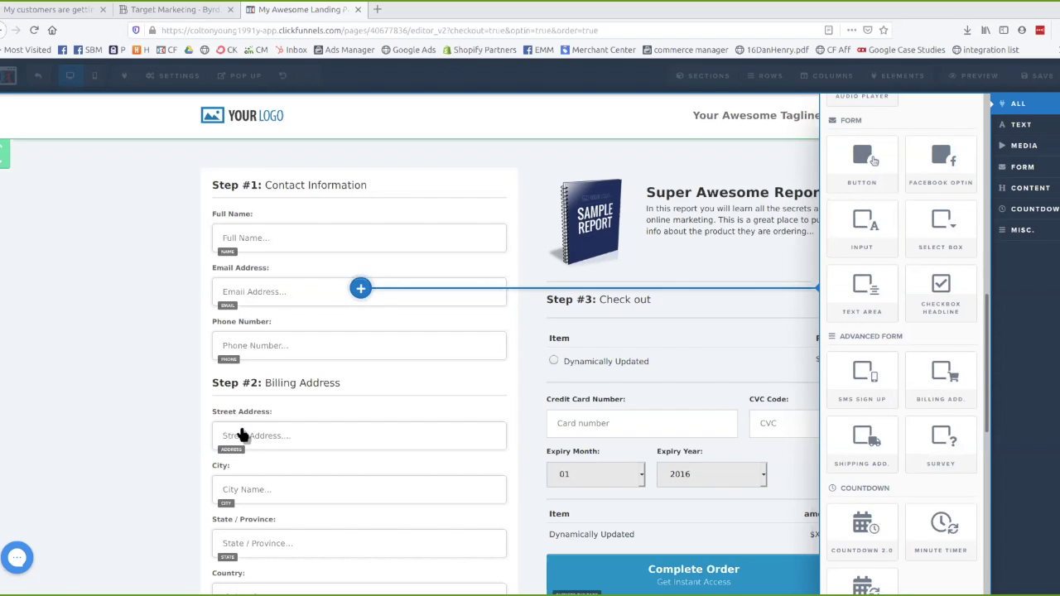
{"action": "left_click_drag", "start_coordinate": [281, 442], "coordinate": [335, 435]}
- Examine the settings of the Street Address input, including its input type
{"action": "scroll", "coordinate": [431, 410], "scroll_direction": "down", "scroll_amount": 1}
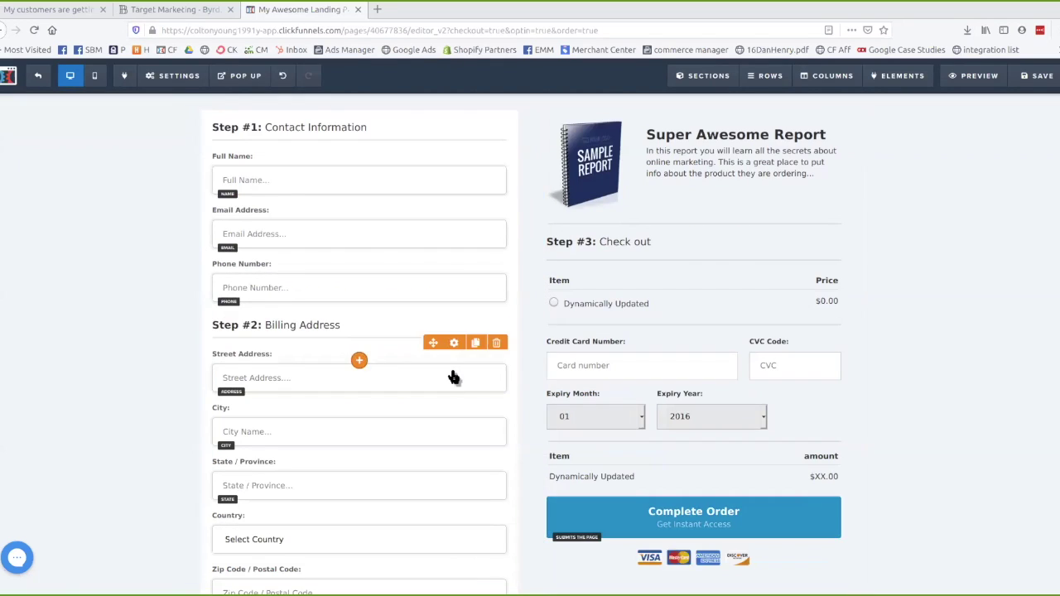
{"action": "left_click", "coordinate": [455, 357]}
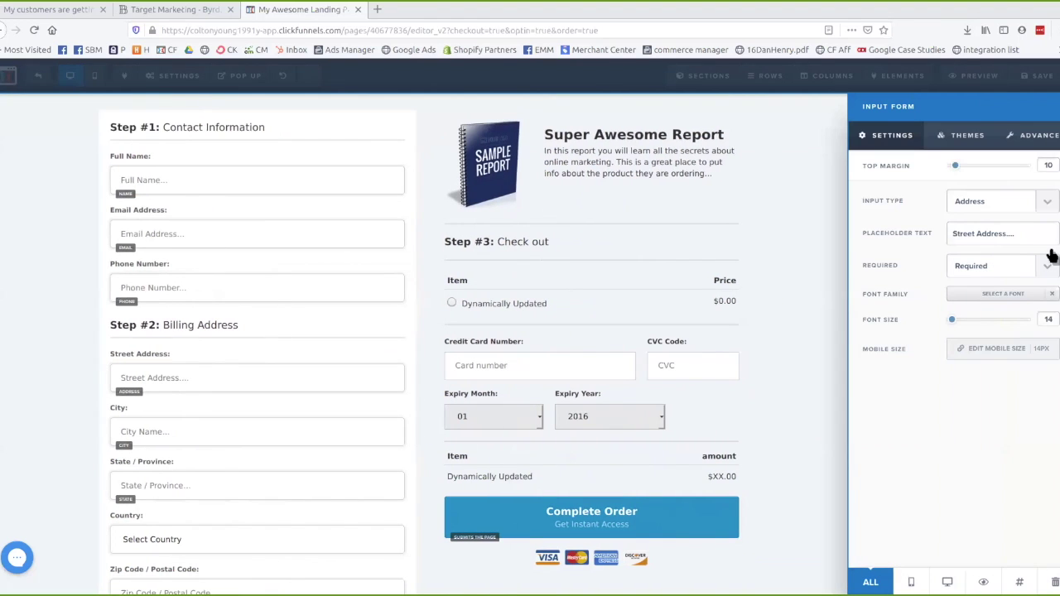
{"action": "left_click", "coordinate": [1018, 207]}
{"action": "left_click", "coordinate": [776, 250]}
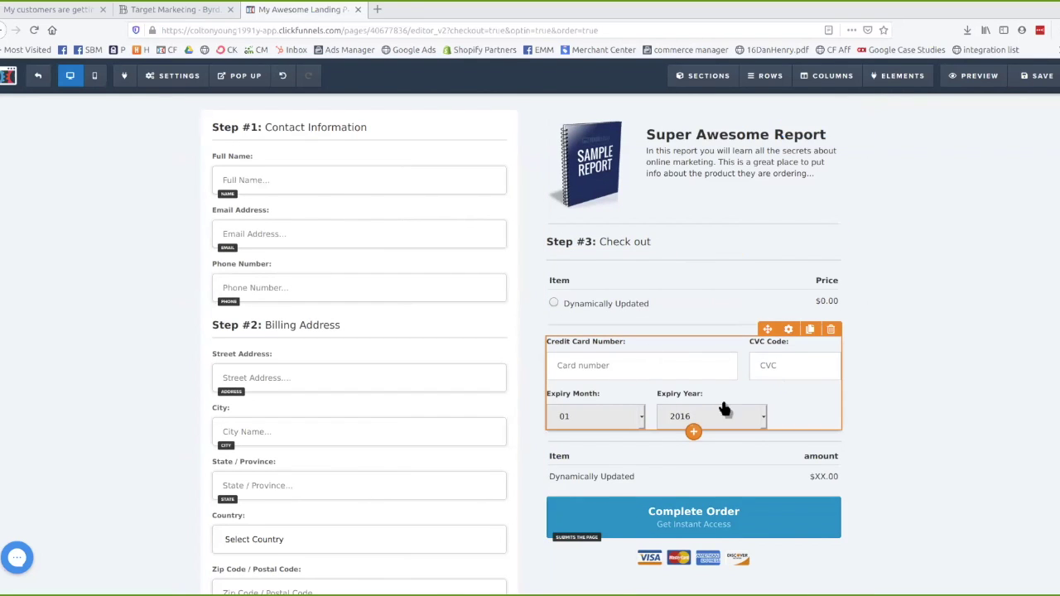
- Examine the credit card form's settings and the order elements that can be added beneath it
{"action": "left_click", "coordinate": [788, 329]}
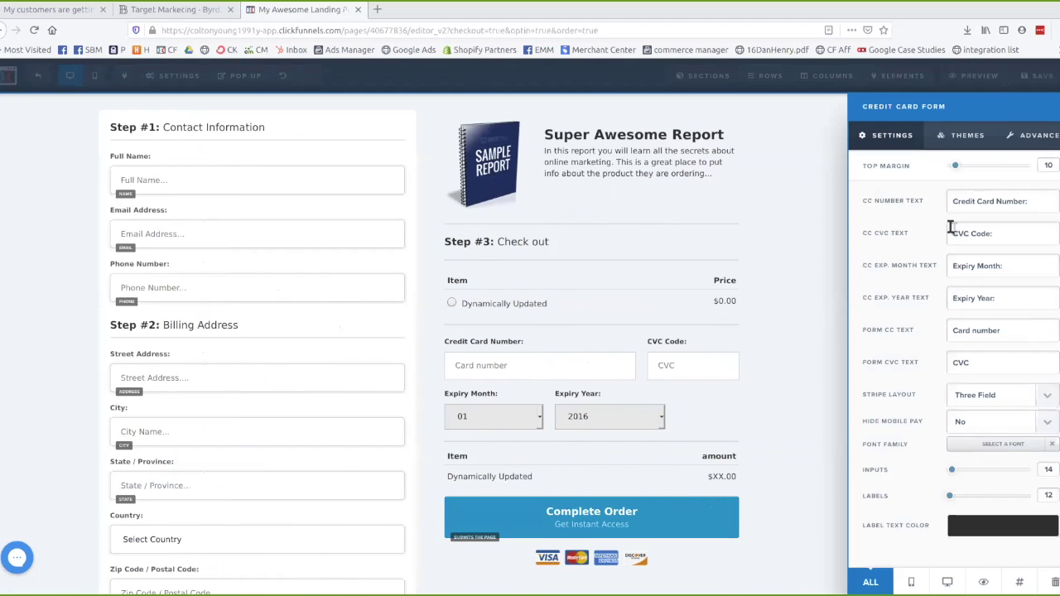
{"action": "left_click", "coordinate": [619, 455]}
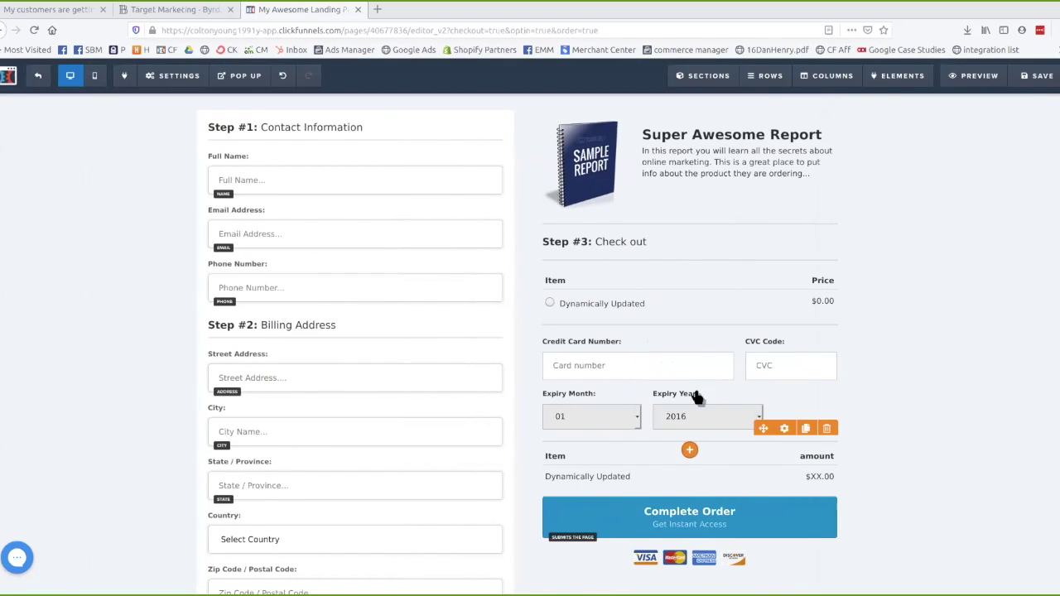
{"action": "mouse_move", "coordinate": [694, 435]}
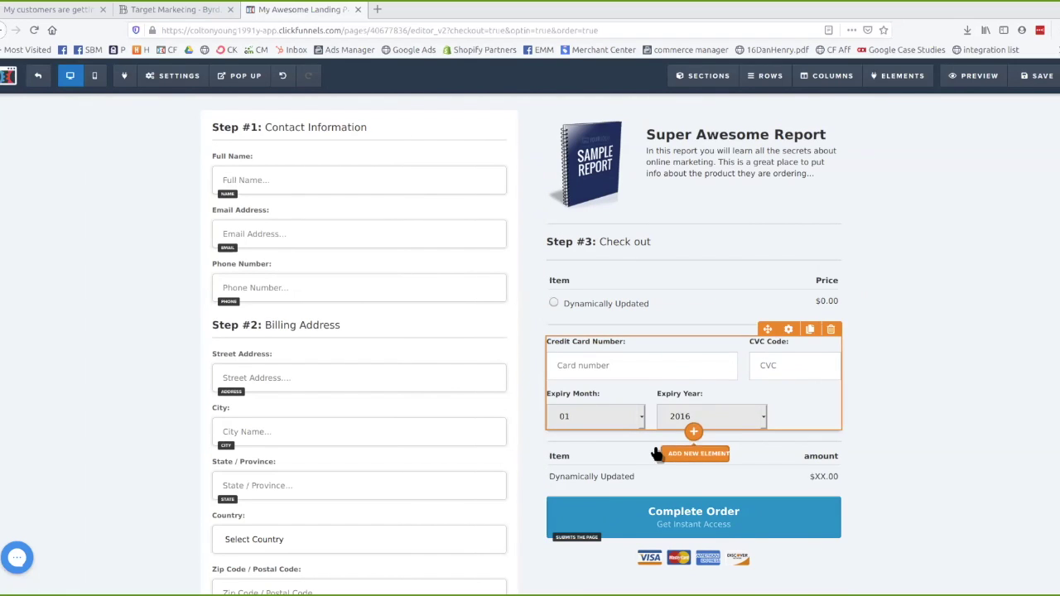
{"action": "left_click", "coordinate": [659, 453]}
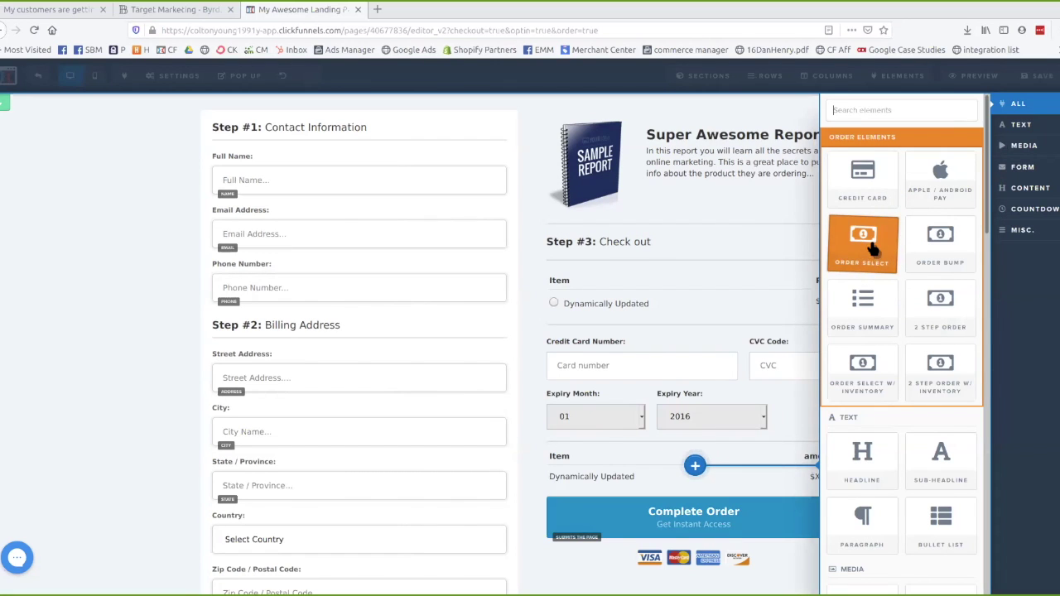
{"action": "left_click", "coordinate": [596, 304]}
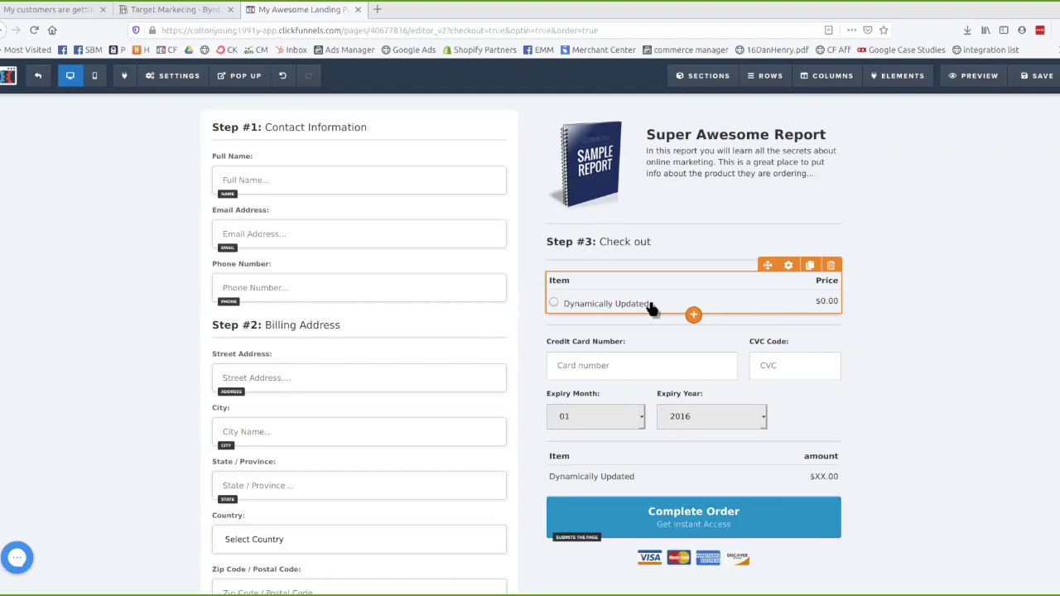
- Examine the product selection element's settings and the elements that can be added around the Complete Order button
{"action": "left_click", "coordinate": [575, 306]}
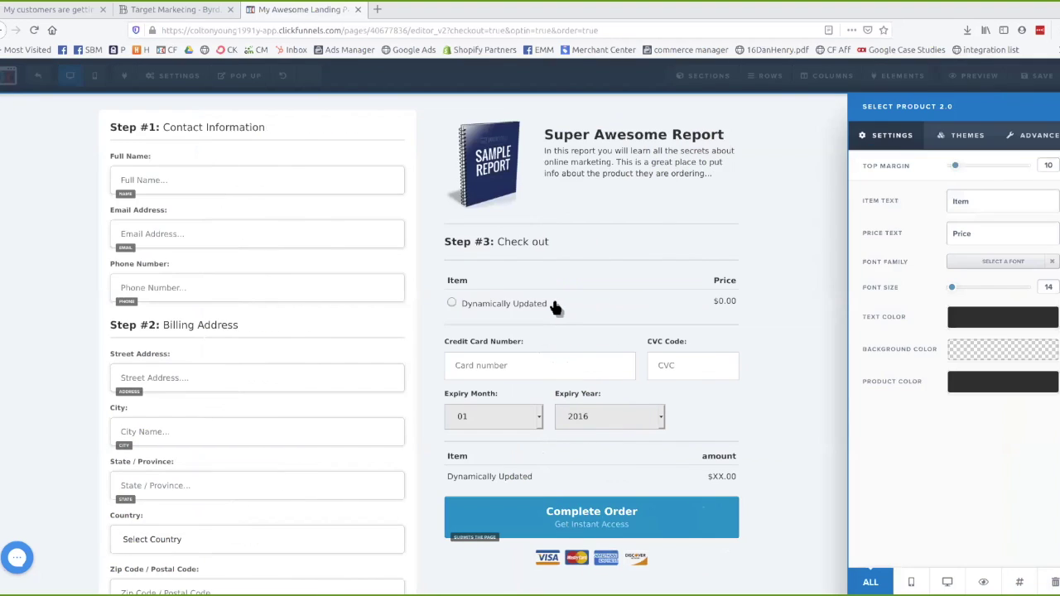
{"action": "left_click", "coordinate": [555, 308]}
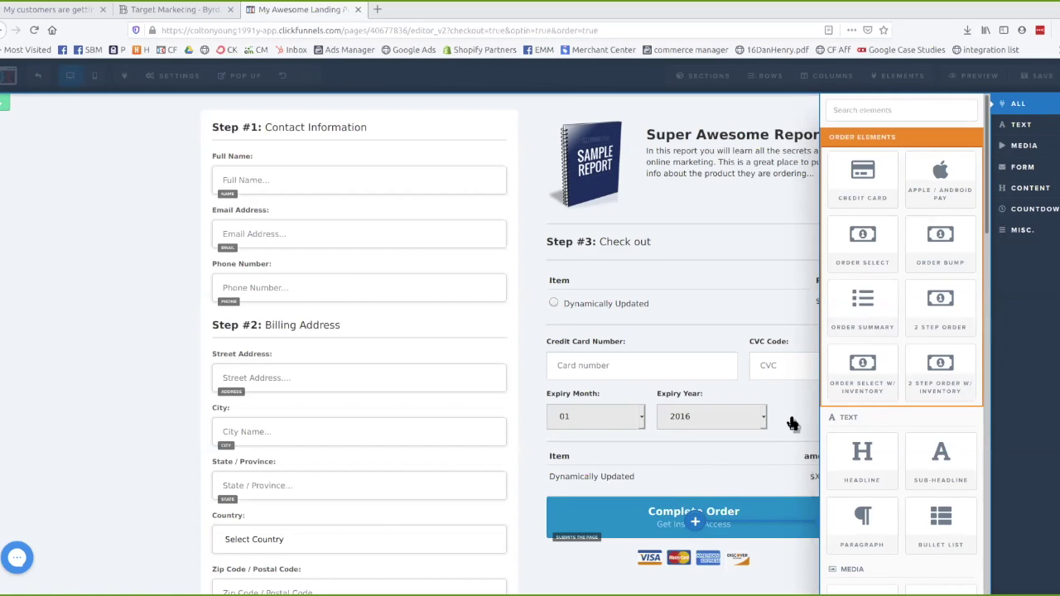
{"action": "left_click", "coordinate": [774, 518]}
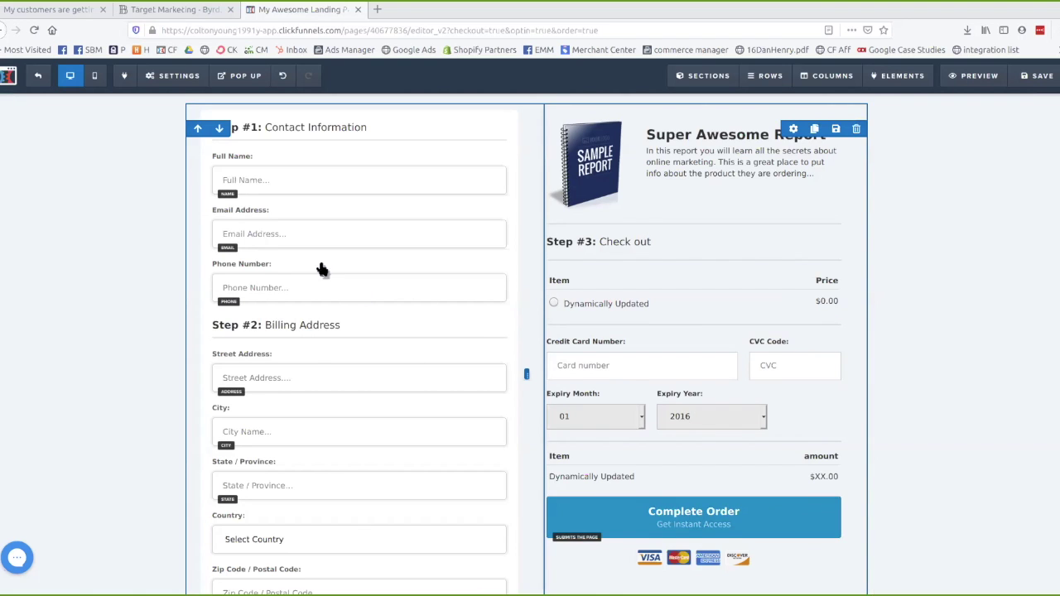
- Look over the rest of the order form, leave the editor without saving, and return to the funnel step overview
{"action": "scroll", "coordinate": [318, 274], "scroll_direction": "down", "scroll_amount": 3}
{"action": "scroll", "coordinate": [609, 448], "scroll_direction": "down", "scroll_amount": 1}
{"action": "scroll", "coordinate": [781, 224], "scroll_direction": "up", "scroll_amount": 3}
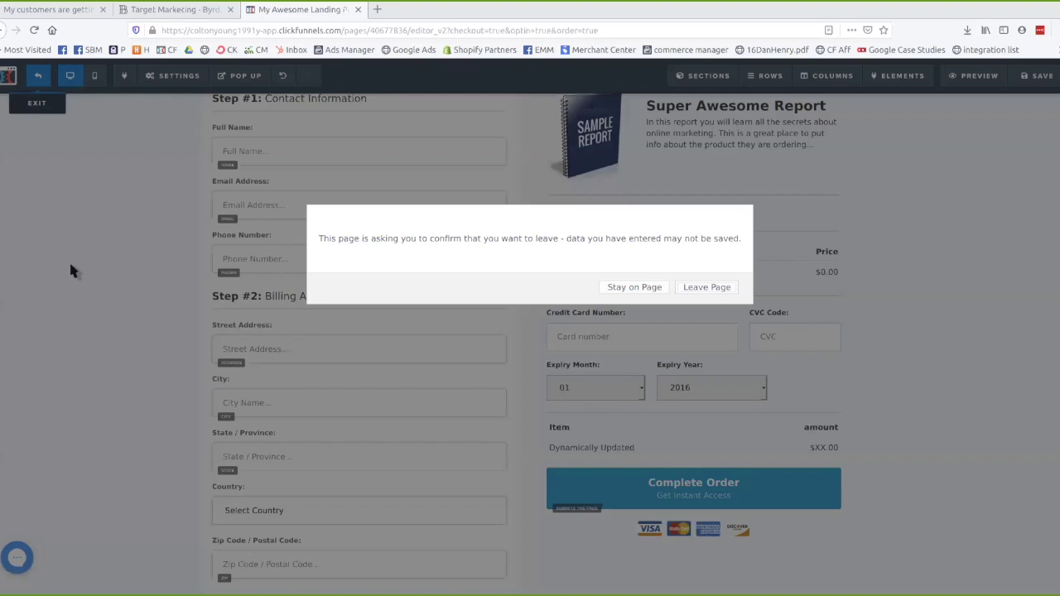
{"action": "left_click", "coordinate": [704, 288]}
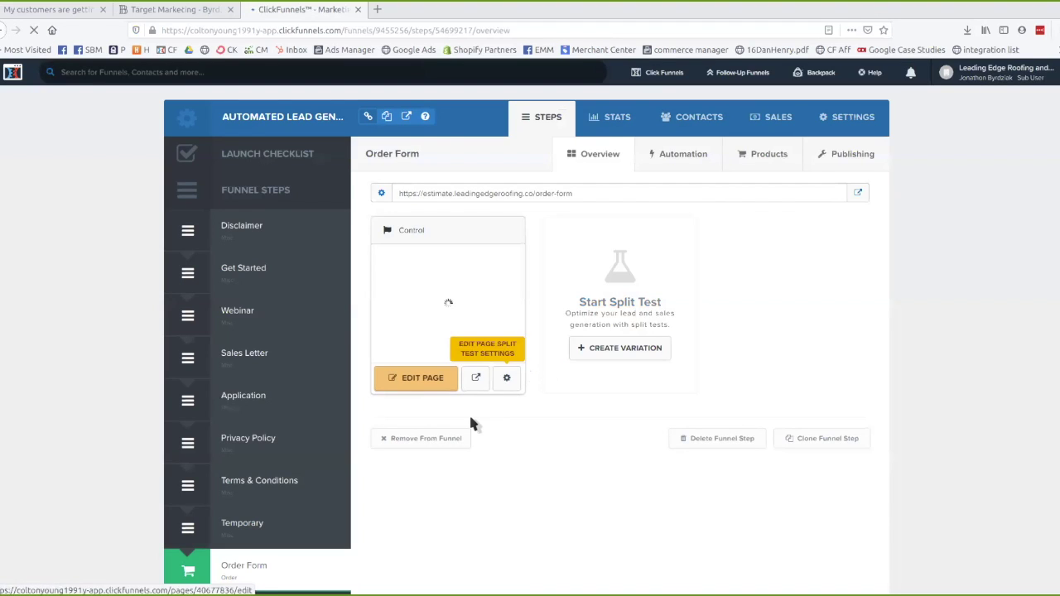
{"action": "scroll", "coordinate": [562, 389], "scroll_direction": "down", "scroll_amount": 3}
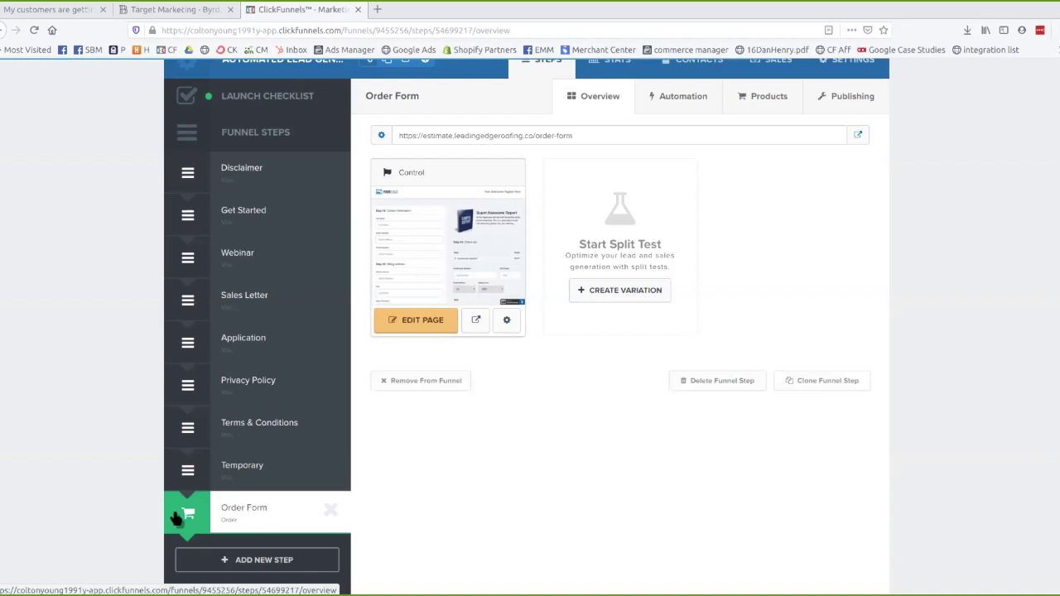
- Add a one-time product to the Order Form funnel step with the Stripe integration and continue to its details
{"action": "left_click", "coordinate": [258, 519]}
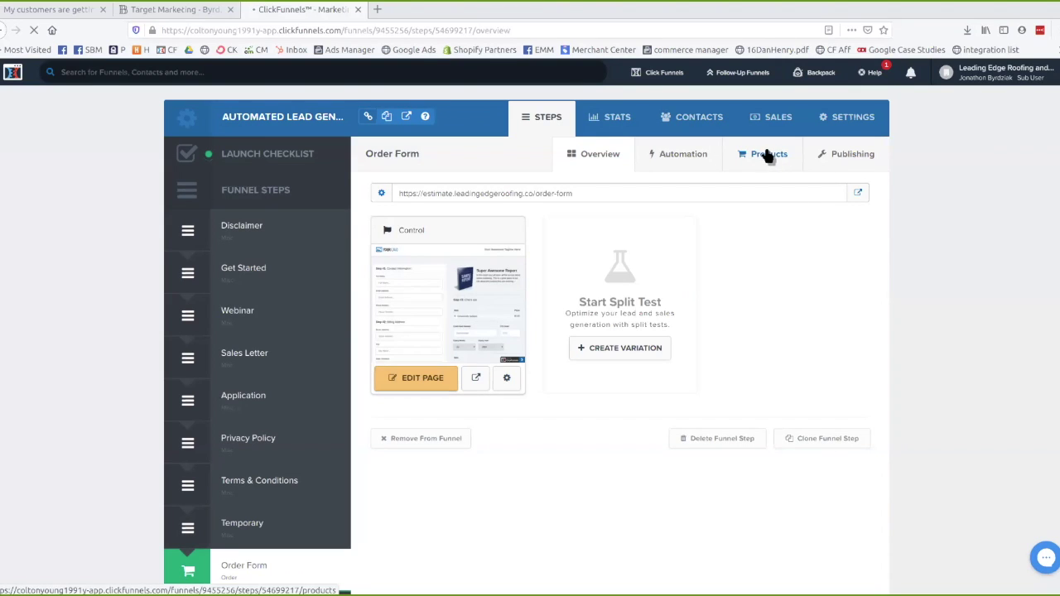
{"action": "left_click", "coordinate": [766, 155]}
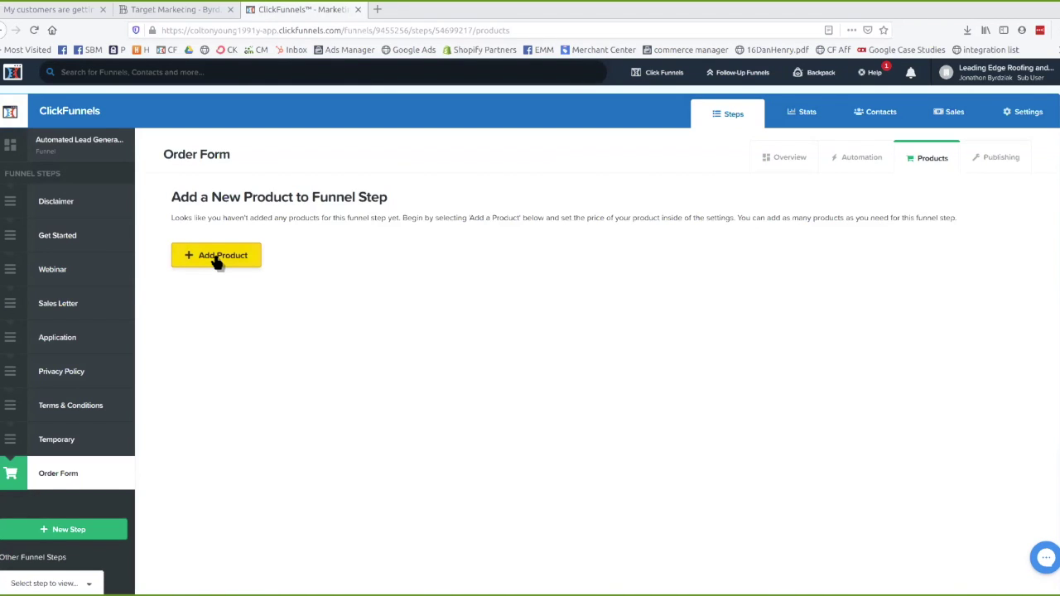
{"action": "left_click", "coordinate": [217, 258]}
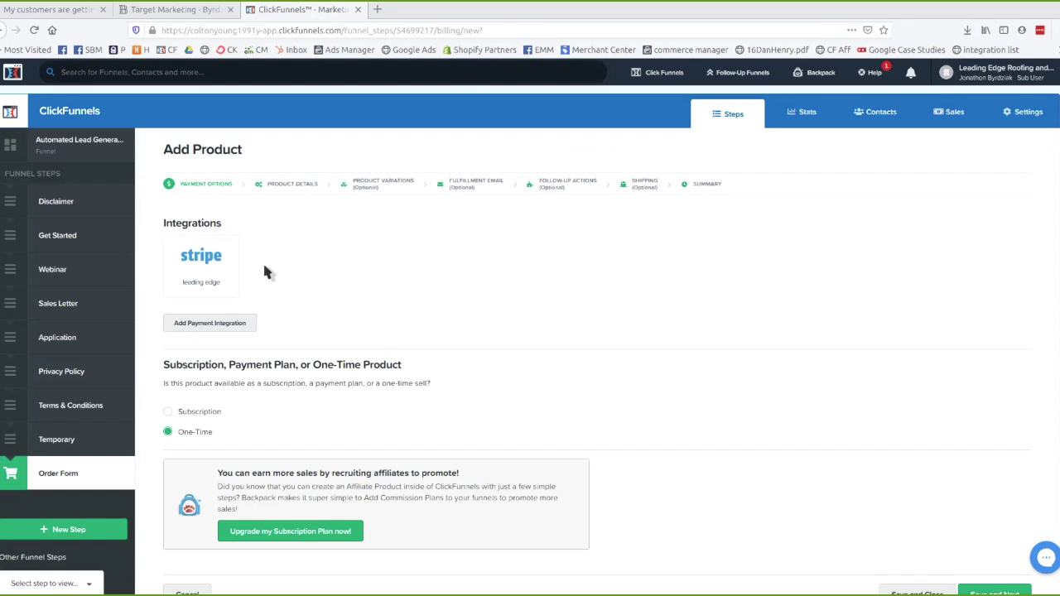
{"action": "left_click", "coordinate": [219, 263]}
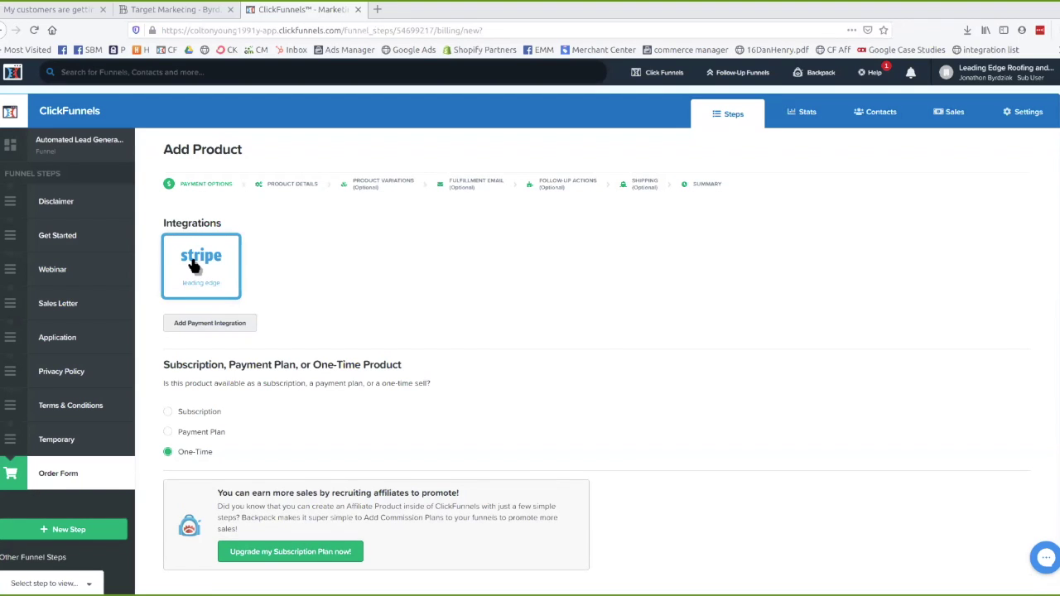
{"action": "scroll", "coordinate": [290, 285], "scroll_direction": "down", "scroll_amount": 2}
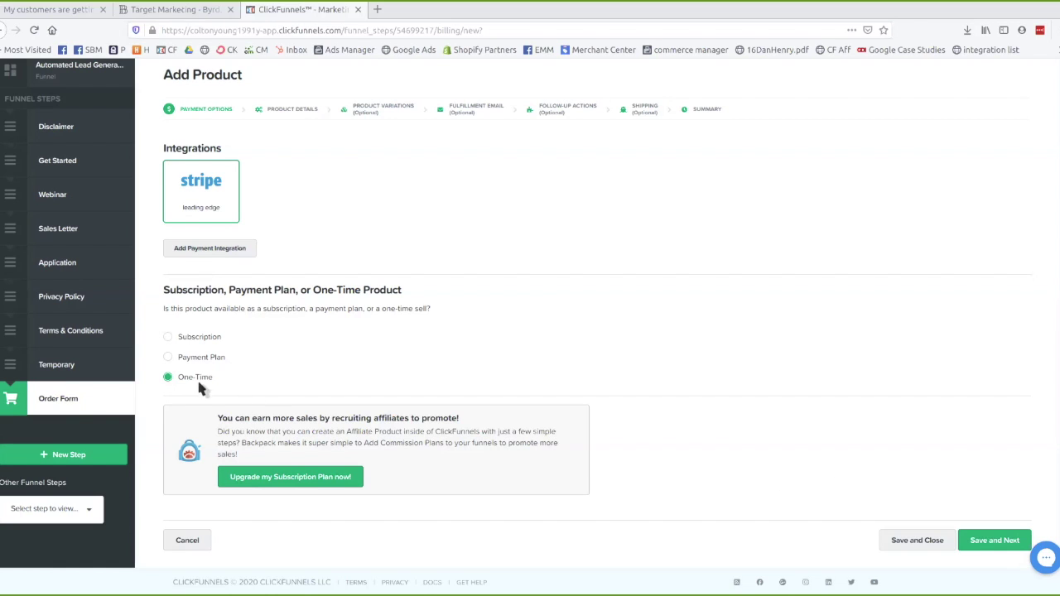
{"action": "left_click", "coordinate": [996, 547]}
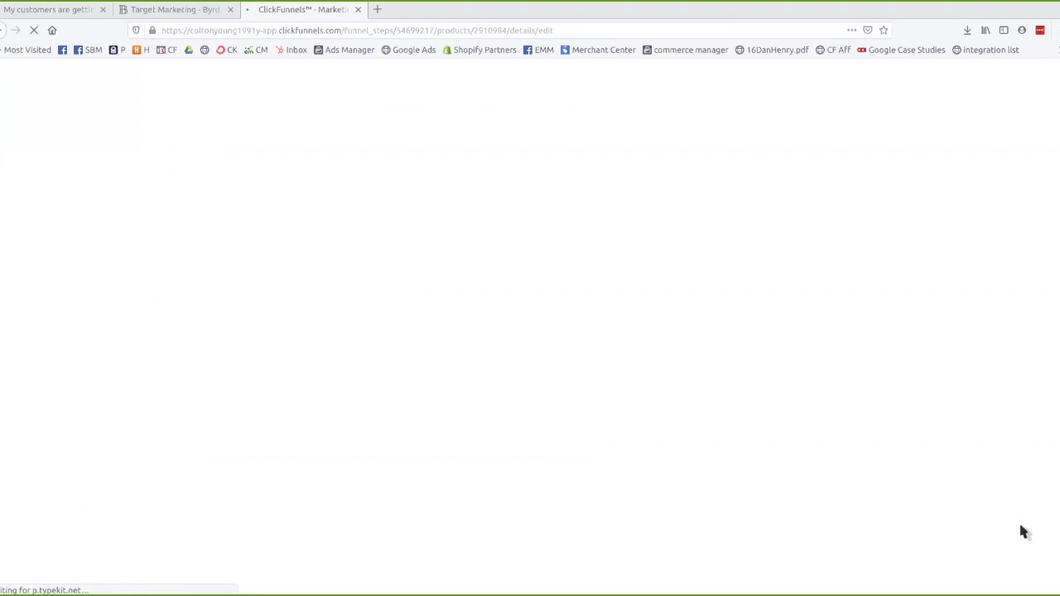
- Name the product Full Service Roofing and set its price to 20000.00
{"action": "left_click_drag", "start_coordinate": [319, 248], "coordinate": [167, 245]}
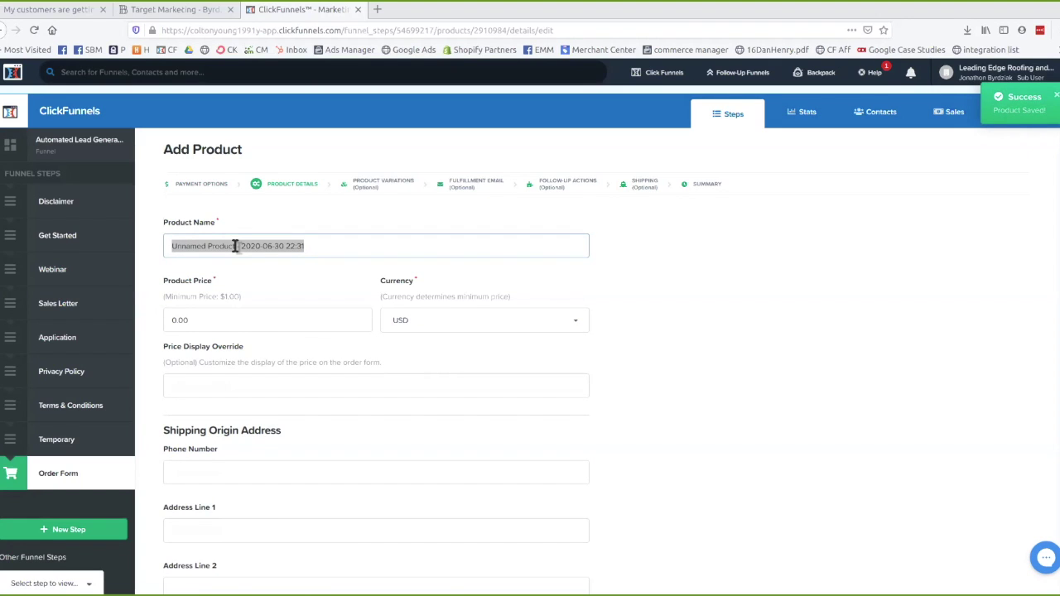
{"action": "type", "text": "Full Service Roofing"}
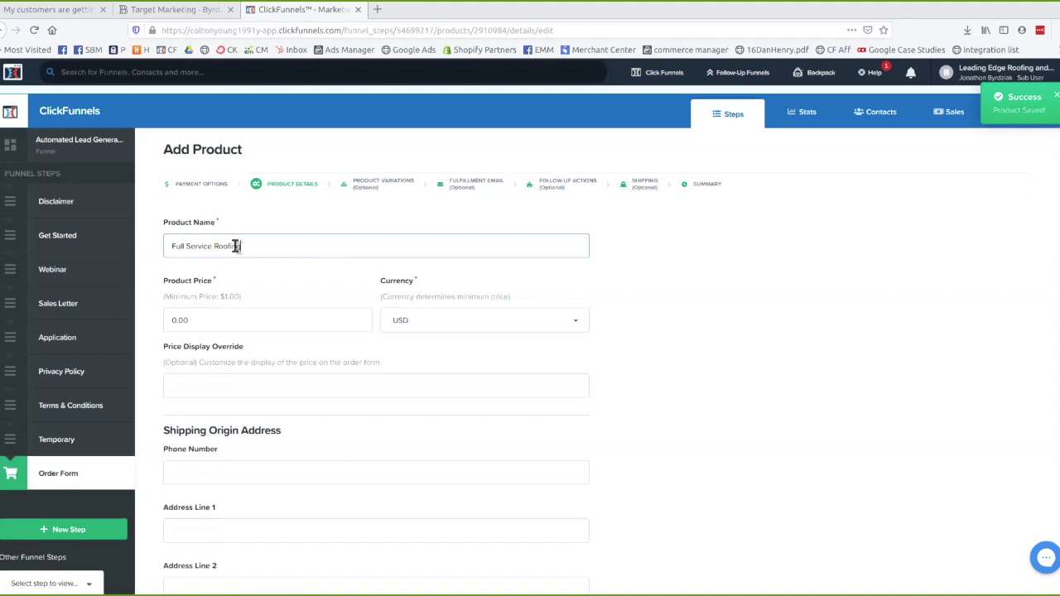
{"action": "left_click", "coordinate": [174, 323]}
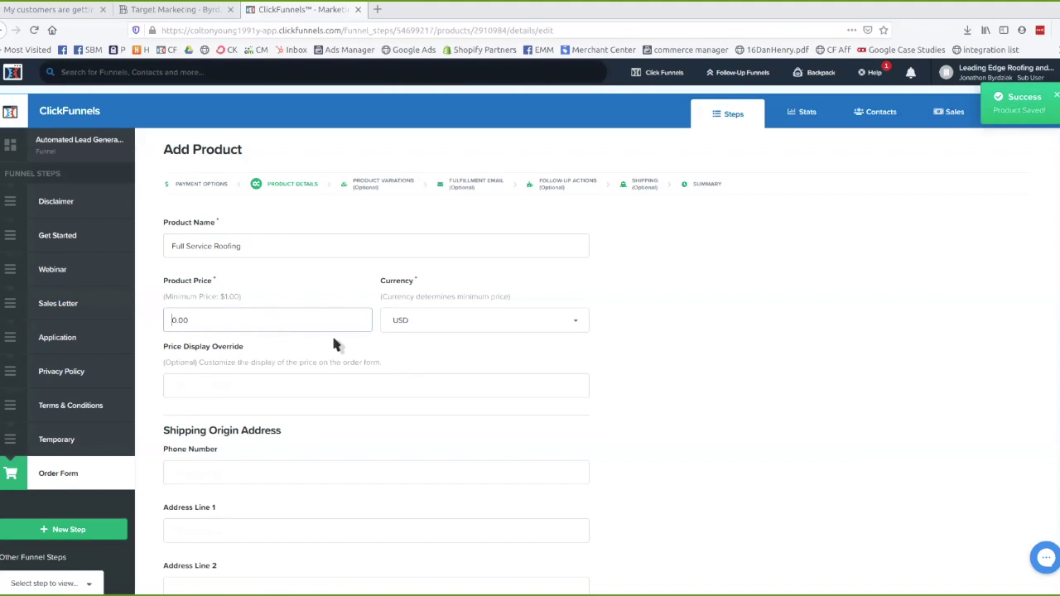
{"action": "type", "text": "20000.00"}
- Examine the product's price display override and shipping origin address fields
{"action": "left_click", "coordinate": [298, 352]}
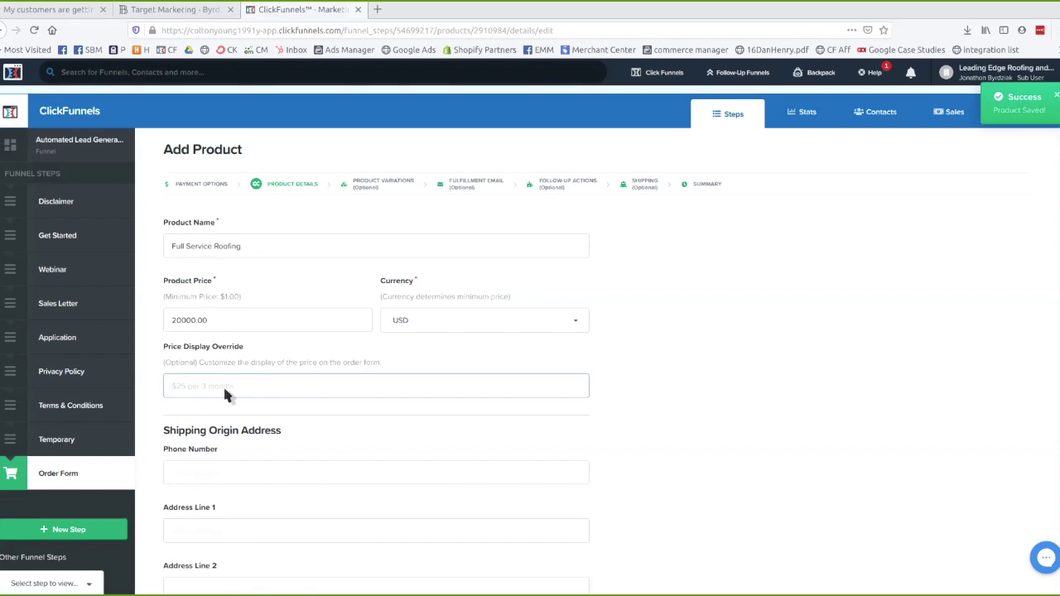
{"action": "left_click", "coordinate": [722, 430]}
{"action": "left_click", "coordinate": [198, 384]}
{"action": "left_click_drag", "start_coordinate": [181, 319], "coordinate": [172, 320]}
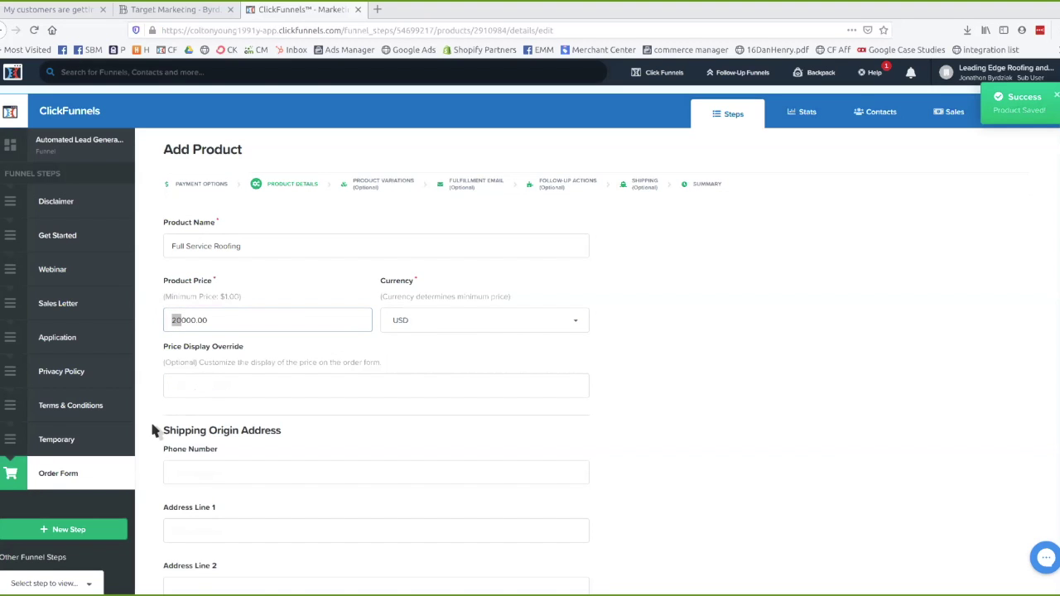
{"action": "scroll", "coordinate": [152, 429], "scroll_direction": "down", "scroll_amount": 5}
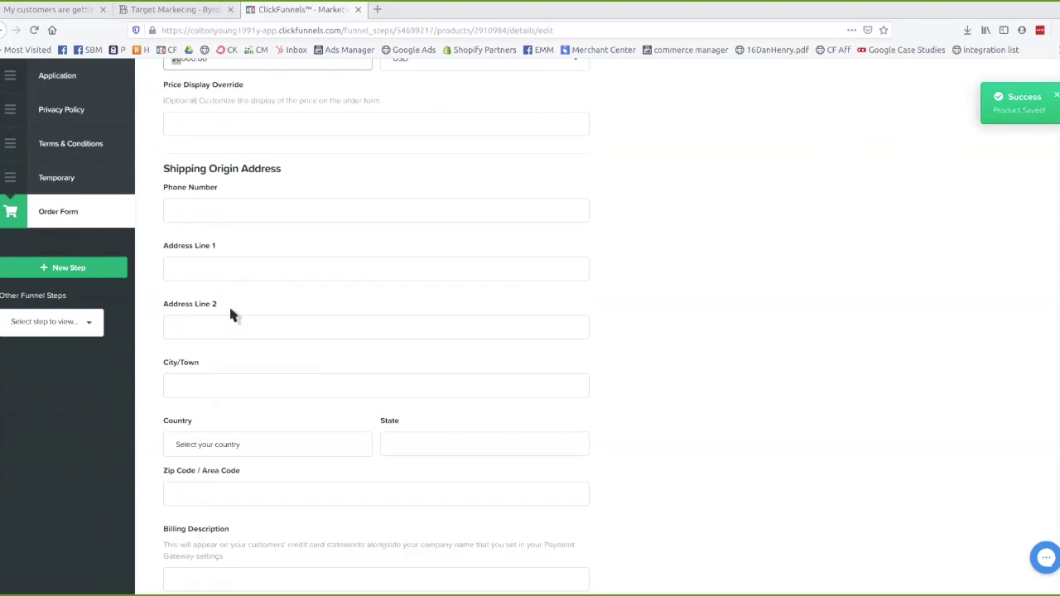
{"action": "left_click", "coordinate": [210, 206]}
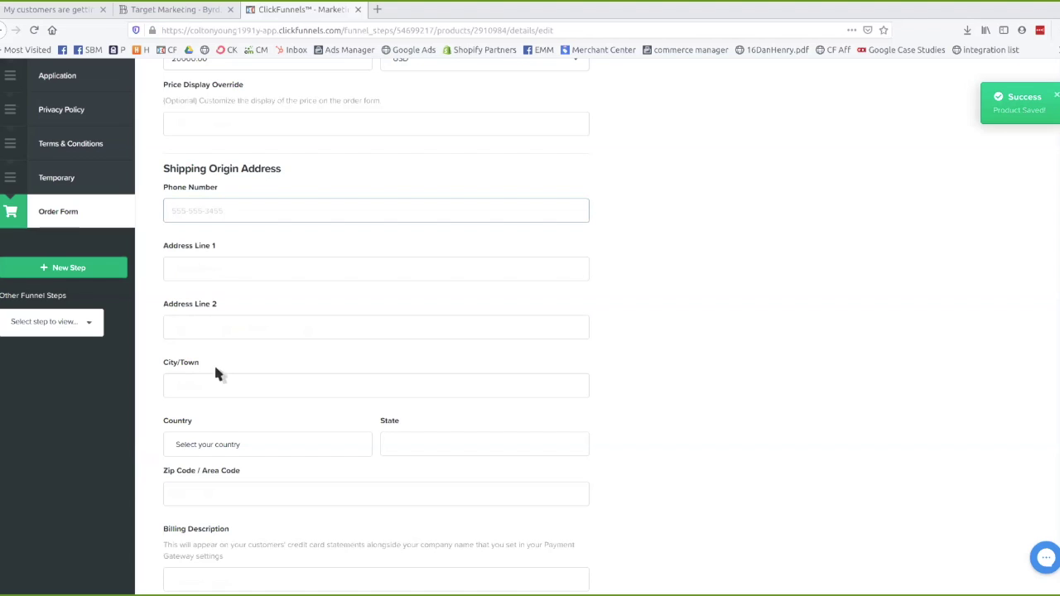
{"action": "scroll", "coordinate": [221, 335], "scroll_direction": "down", "scroll_amount": 2}
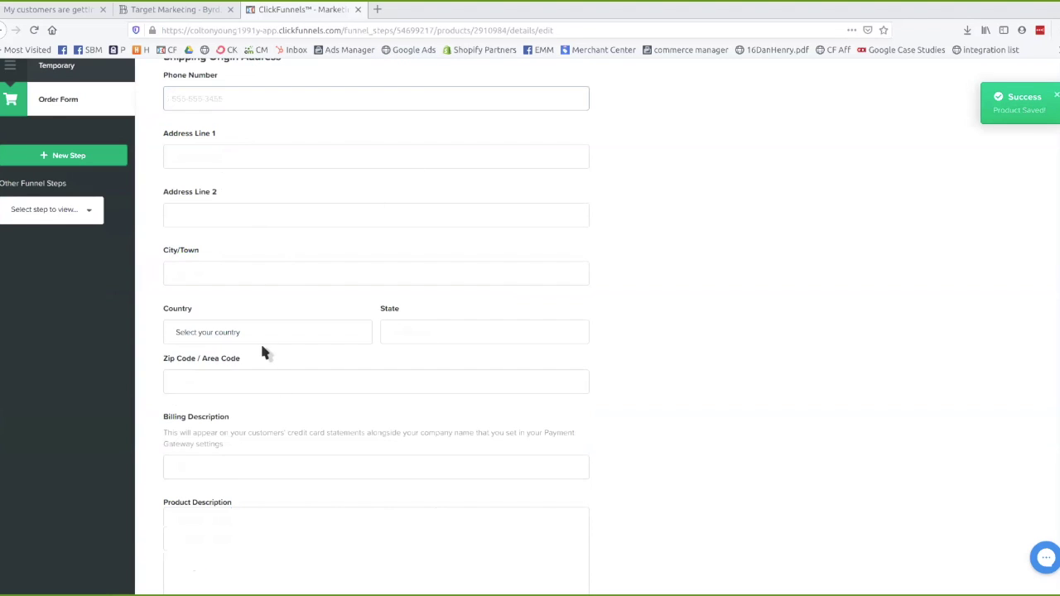
{"action": "scroll", "coordinate": [260, 341], "scroll_direction": "down", "scroll_amount": 1}
{"action": "scroll", "coordinate": [224, 410], "scroll_direction": "down", "scroll_amount": 1}
- Examine the billing description note and the product description field
{"action": "left_click", "coordinate": [203, 354]}
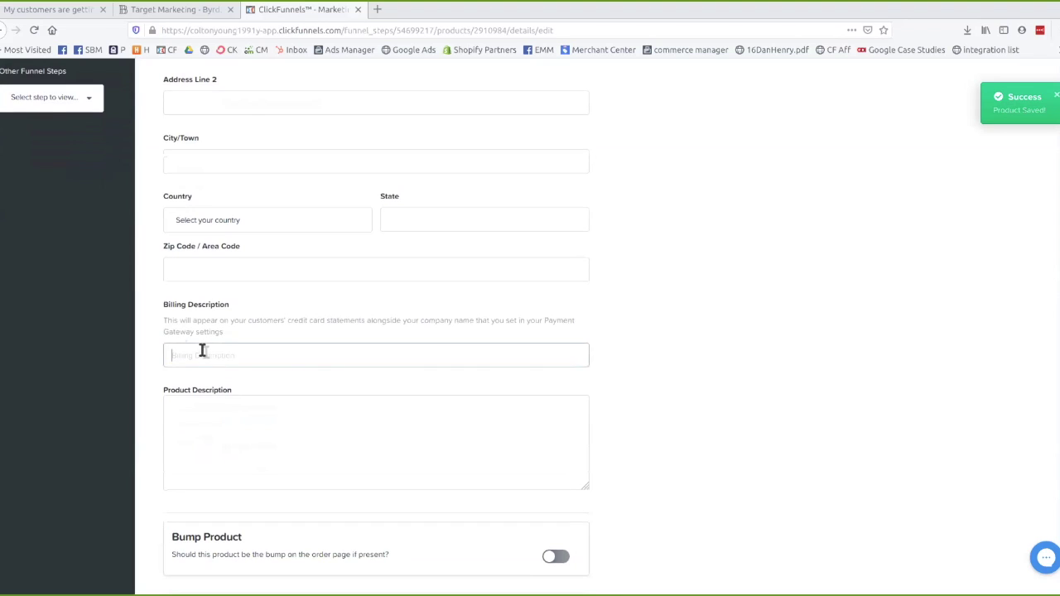
{"action": "left_click_drag", "start_coordinate": [163, 322], "coordinate": [351, 322]}
{"action": "left_click", "coordinate": [213, 360]}
{"action": "scroll", "coordinate": [277, 357], "scroll_direction": "down", "scroll_amount": 1}
{"action": "scroll", "coordinate": [276, 357], "scroll_direction": "down", "scroll_amount": 1}
{"action": "left_click", "coordinate": [223, 350]}
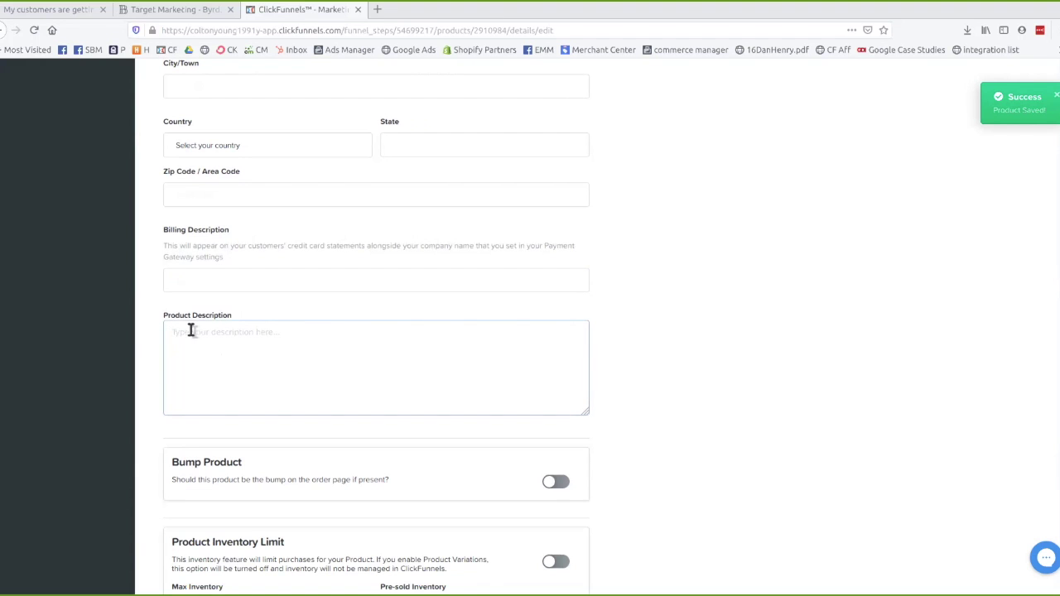
- Check the bump product and inventory limit options, save the product details and continue to the product variations
{"action": "scroll", "coordinate": [159, 372], "scroll_direction": "down", "scroll_amount": 3}
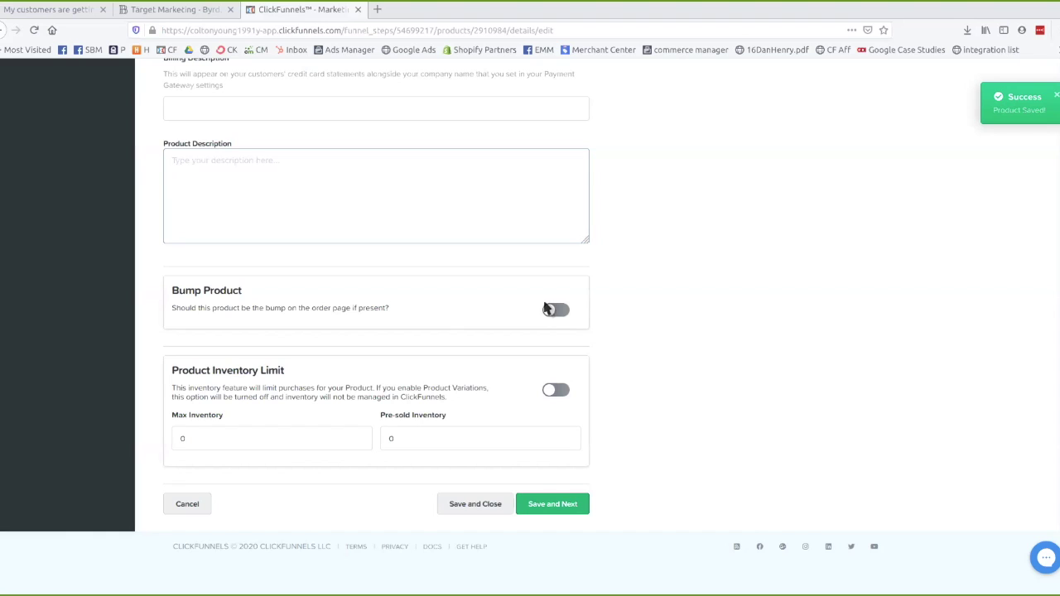
{"action": "left_click", "coordinate": [229, 438]}
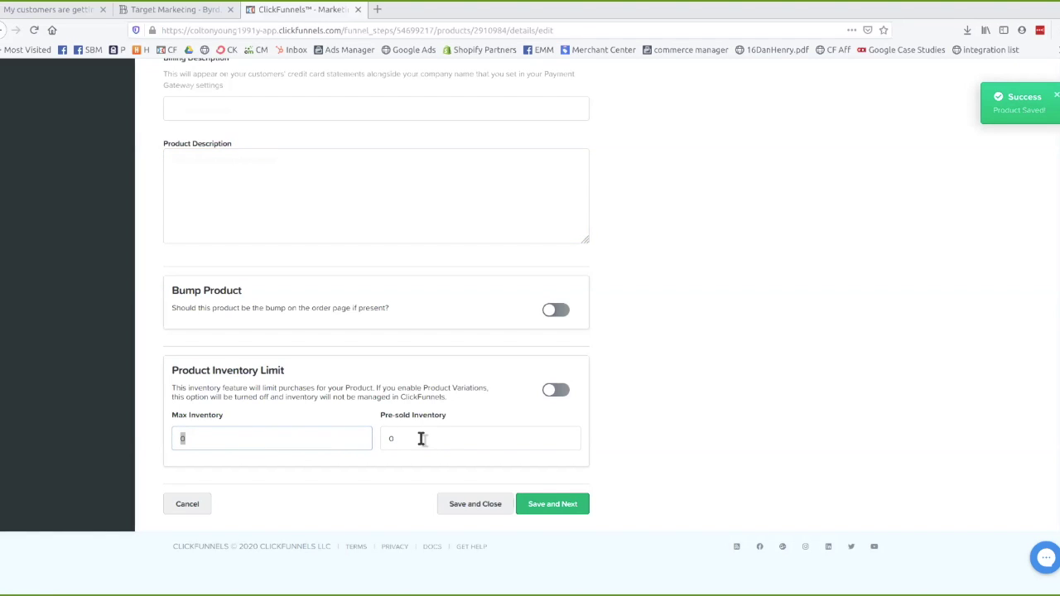
{"action": "key", "text": "Tab"}
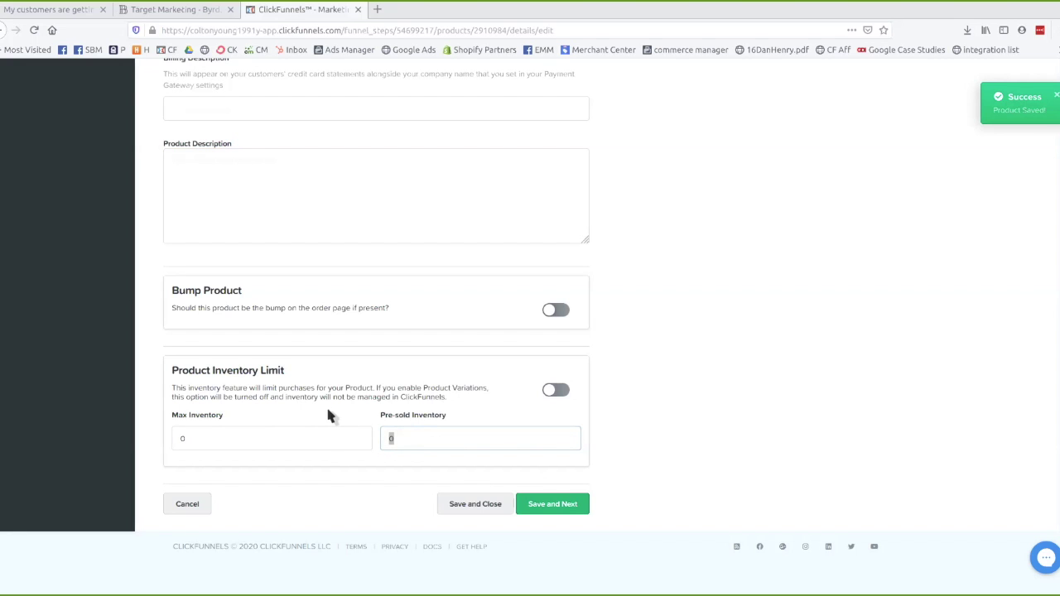
{"action": "scroll", "coordinate": [329, 418], "scroll_direction": "up", "scroll_amount": 10}
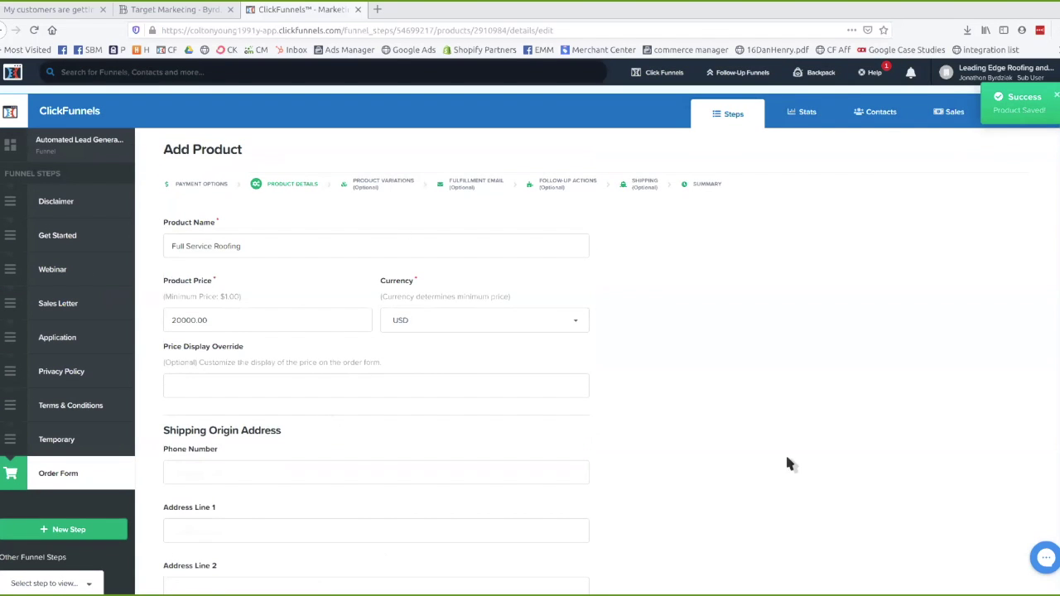
{"action": "scroll", "coordinate": [786, 464], "scroll_direction": "down", "scroll_amount": 10}
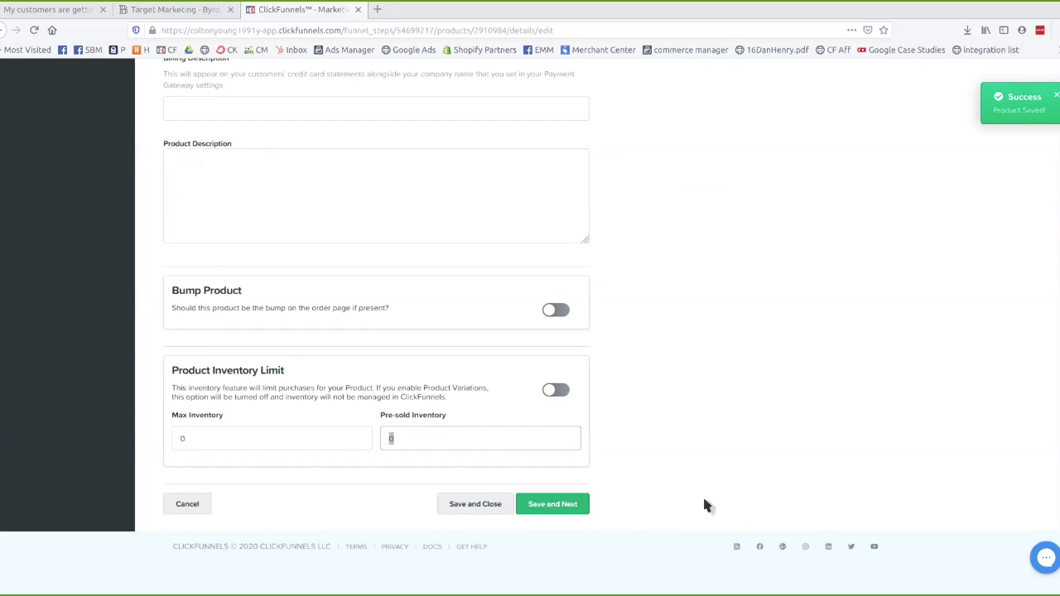
{"action": "left_click", "coordinate": [566, 511]}
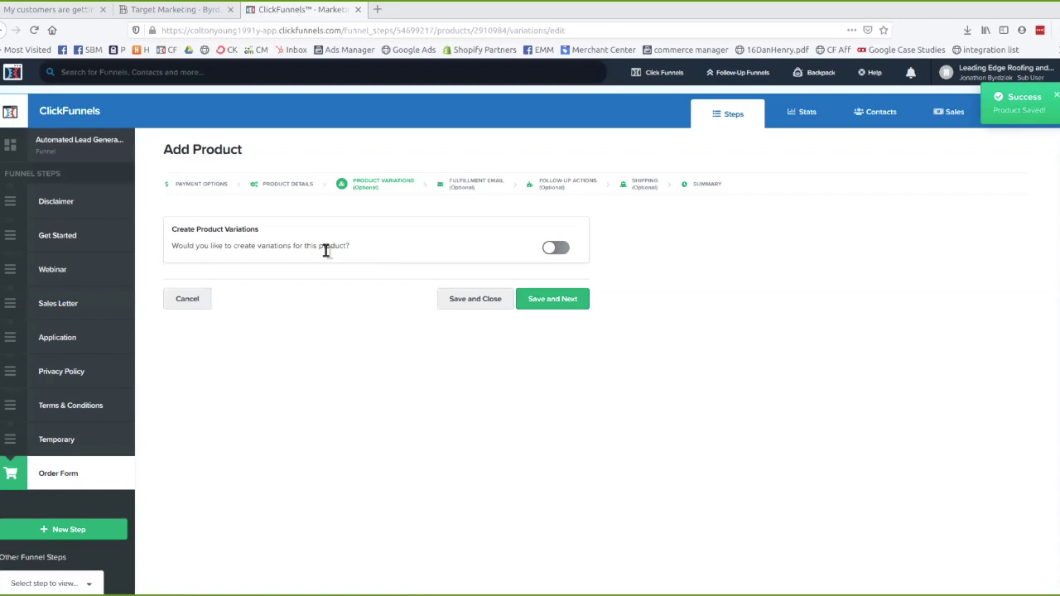
- Turn on product variations to examine the variation type and values fields, and turn them back off
{"action": "left_click", "coordinate": [553, 248]}
{"action": "left_click", "coordinate": [256, 329]}
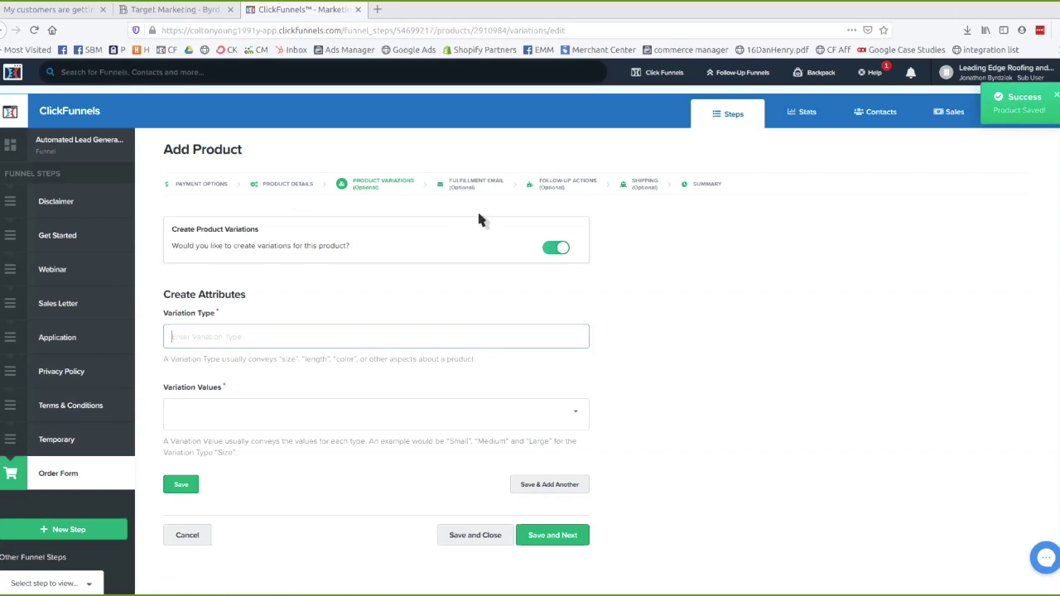
{"action": "left_click", "coordinate": [557, 248]}
- Examine the product's fulfillment email setting and the choices for its thank you or membership page
{"action": "left_click", "coordinate": [473, 184]}
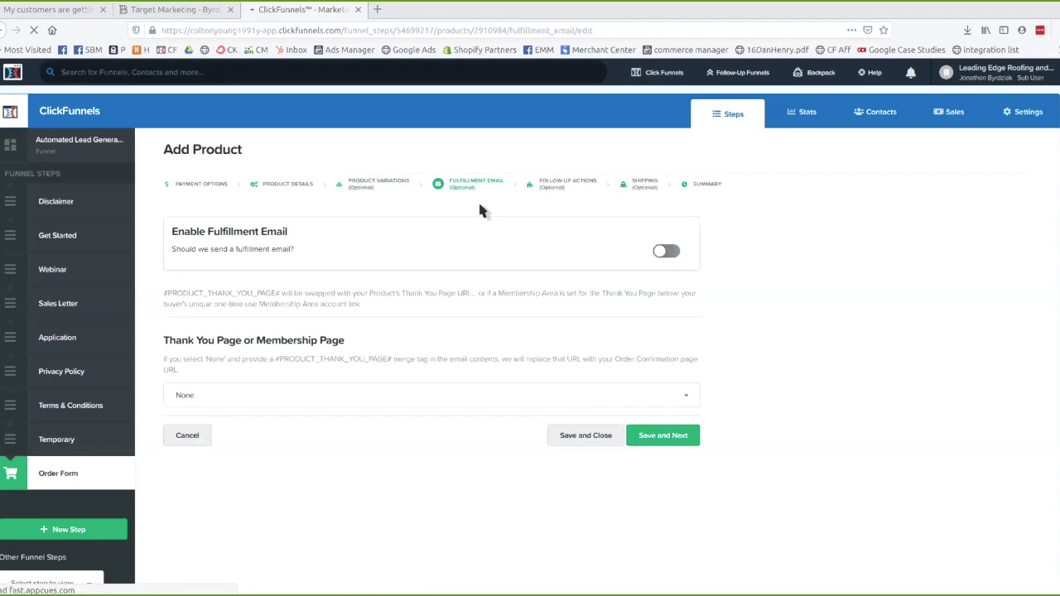
{"action": "left_click_drag", "start_coordinate": [191, 232], "coordinate": [286, 232]}
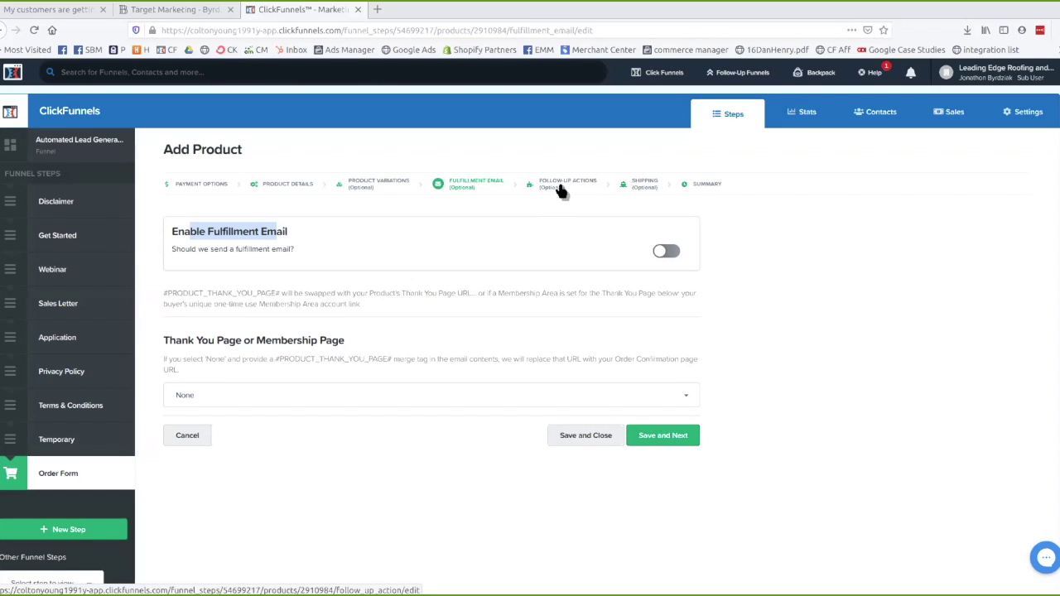
{"action": "left_click_drag", "start_coordinate": [163, 340], "coordinate": [348, 343]}
{"action": "left_click", "coordinate": [269, 400]}
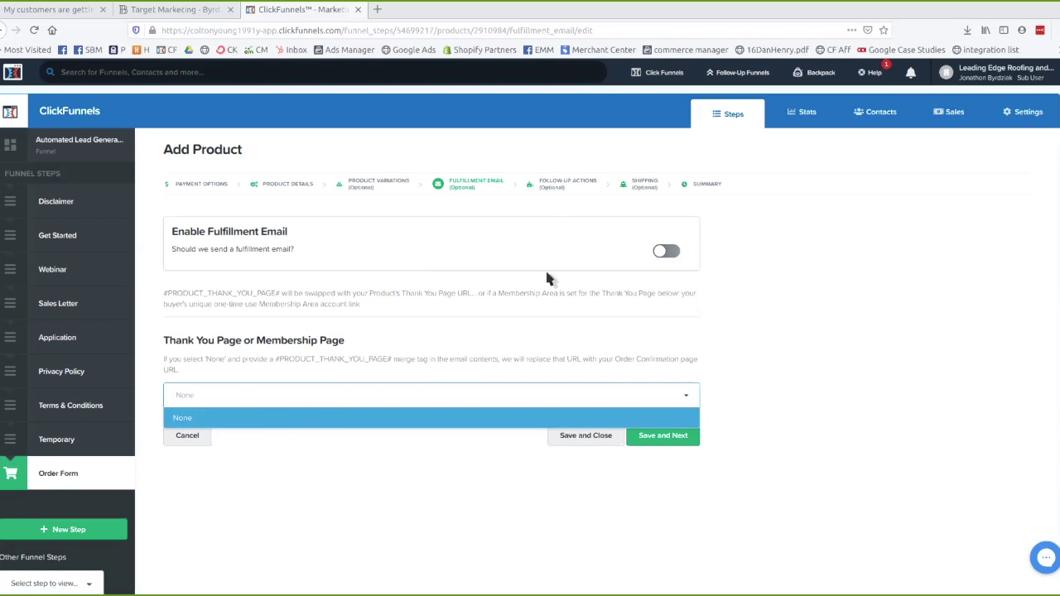
- Enable the product's follow-up action with the ClickFunnels Internal integration and examine the actions it can trigger
{"action": "left_click", "coordinate": [552, 179]}
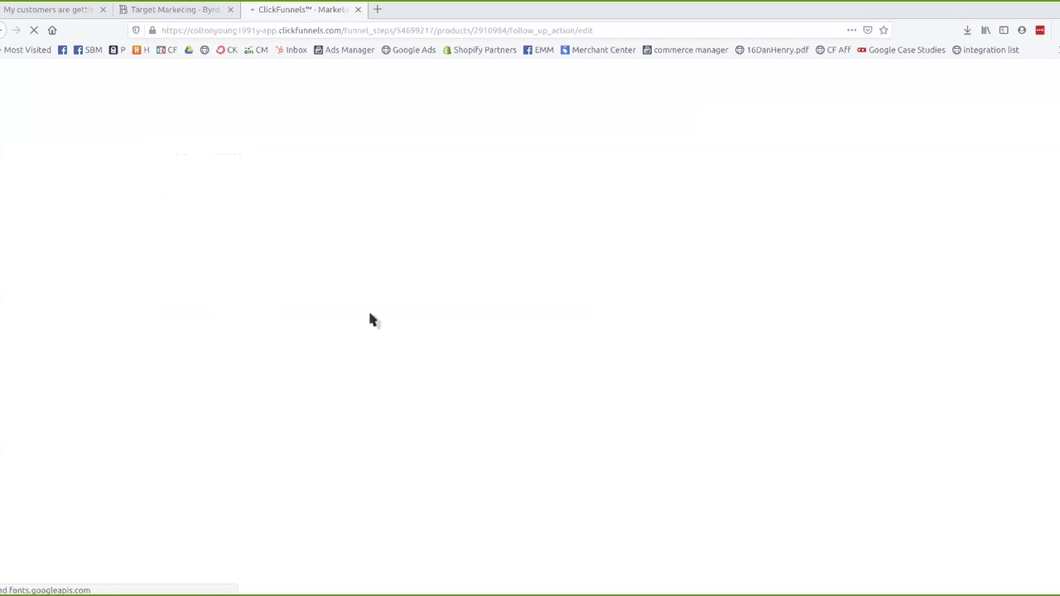
{"action": "left_click", "coordinate": [612, 247]}
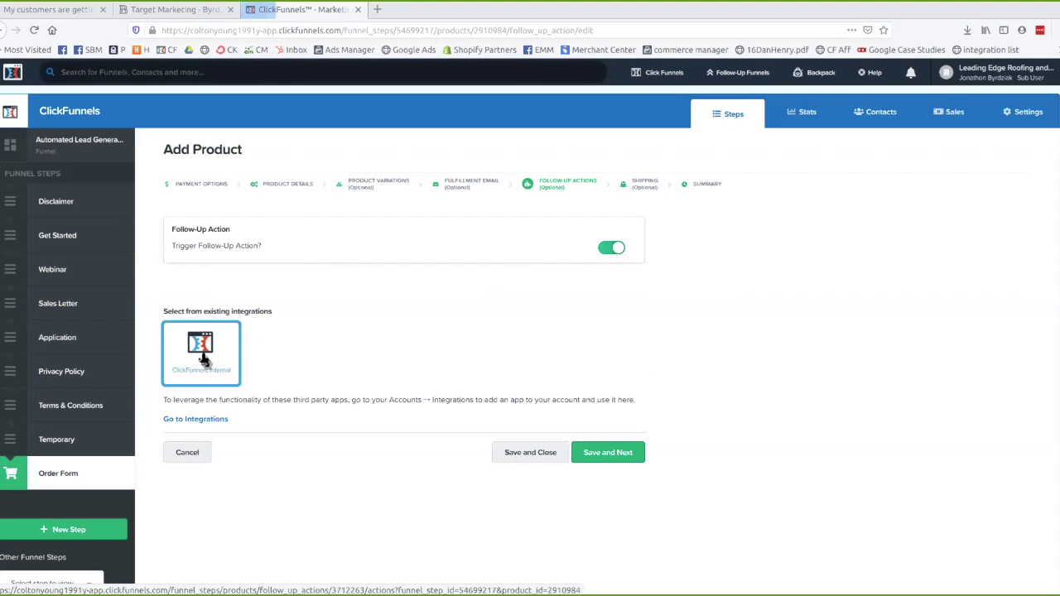
{"action": "left_click", "coordinate": [216, 366]}
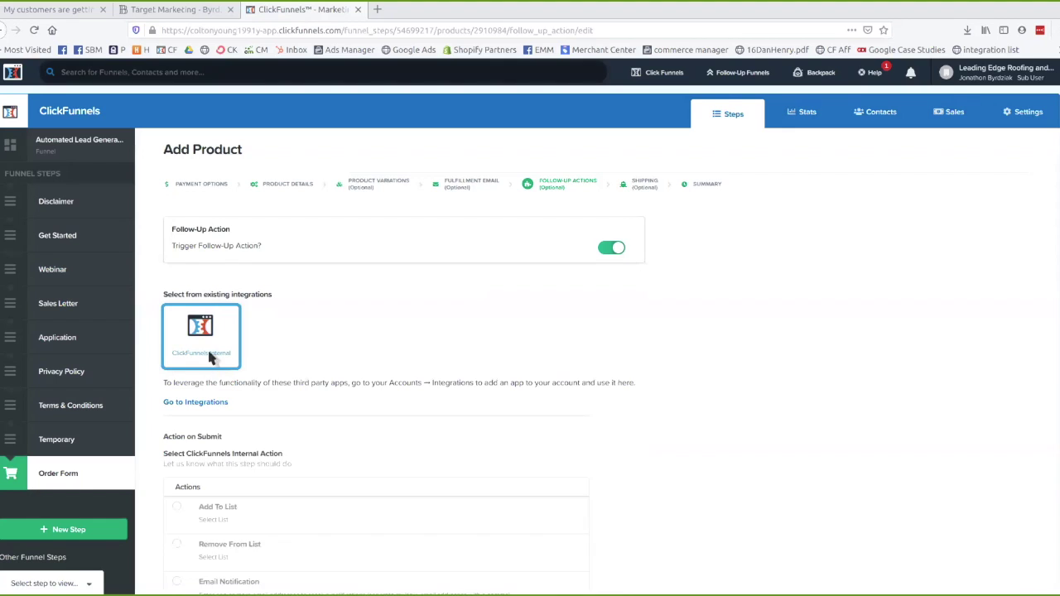
{"action": "scroll", "coordinate": [235, 402], "scroll_direction": "down", "scroll_amount": 3}
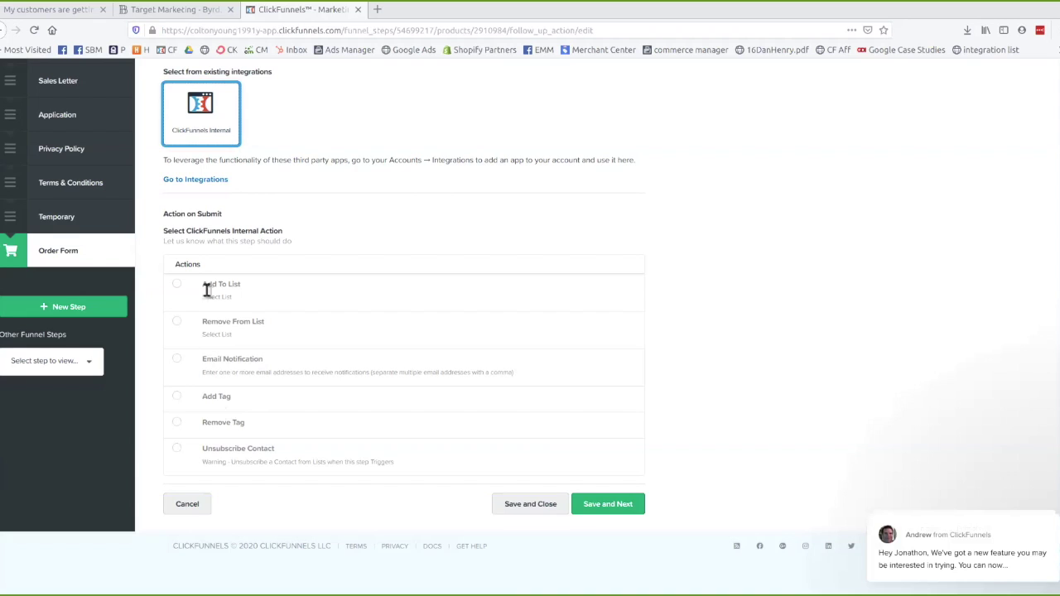
{"action": "scroll", "coordinate": [253, 326], "scroll_direction": "up", "scroll_amount": 2}
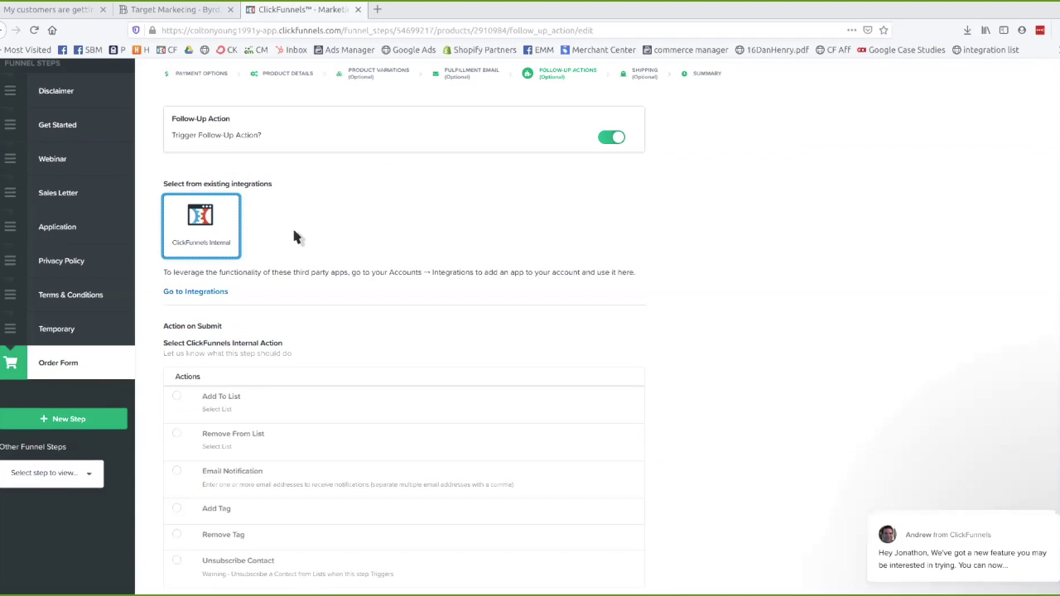
{"action": "scroll", "coordinate": [297, 248], "scroll_direction": "up", "scroll_amount": 1}
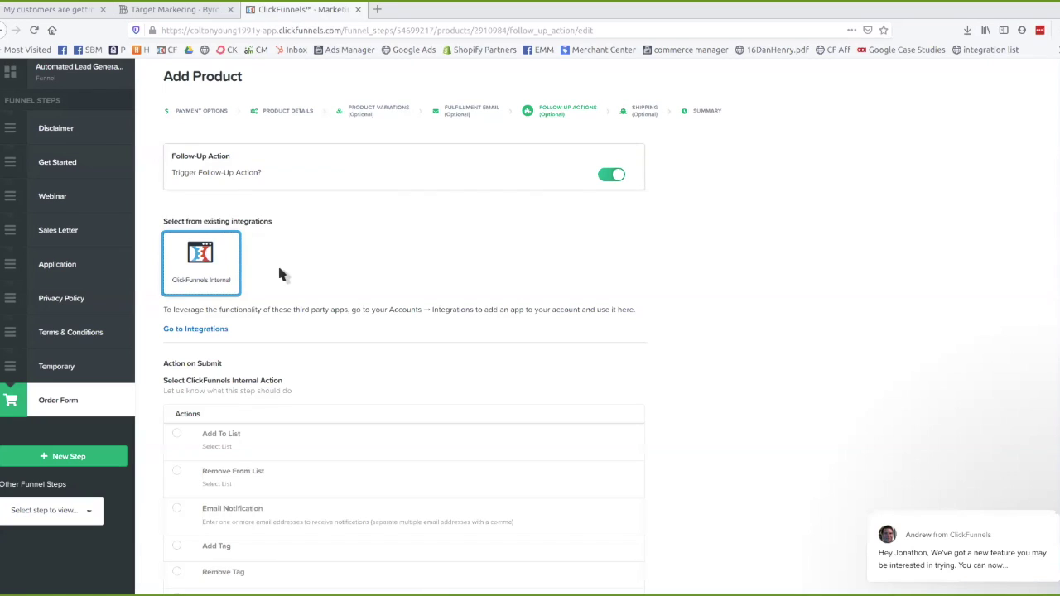
- Mark the product as a physical product in its shipping settings and look over the available shipping integrations
{"action": "left_click", "coordinate": [645, 113]}
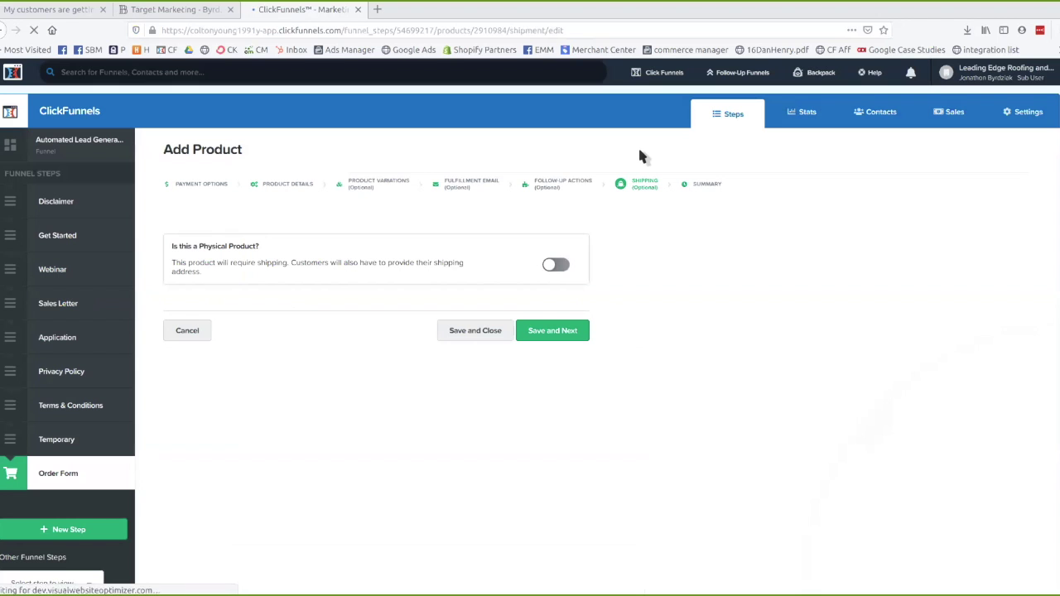
{"action": "left_click", "coordinate": [557, 265]}
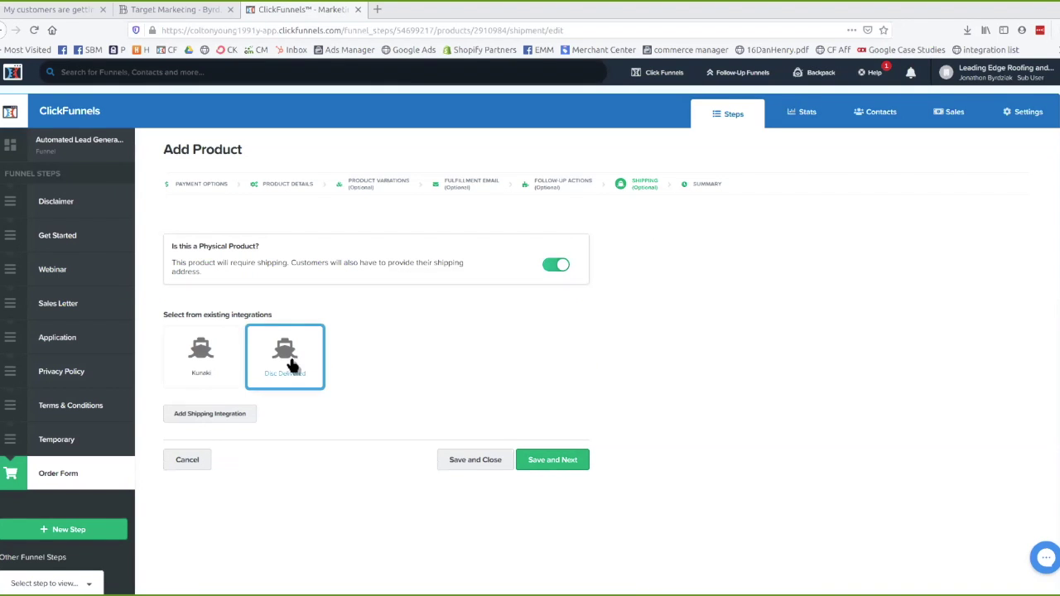
{"action": "left_click", "coordinate": [202, 356]}
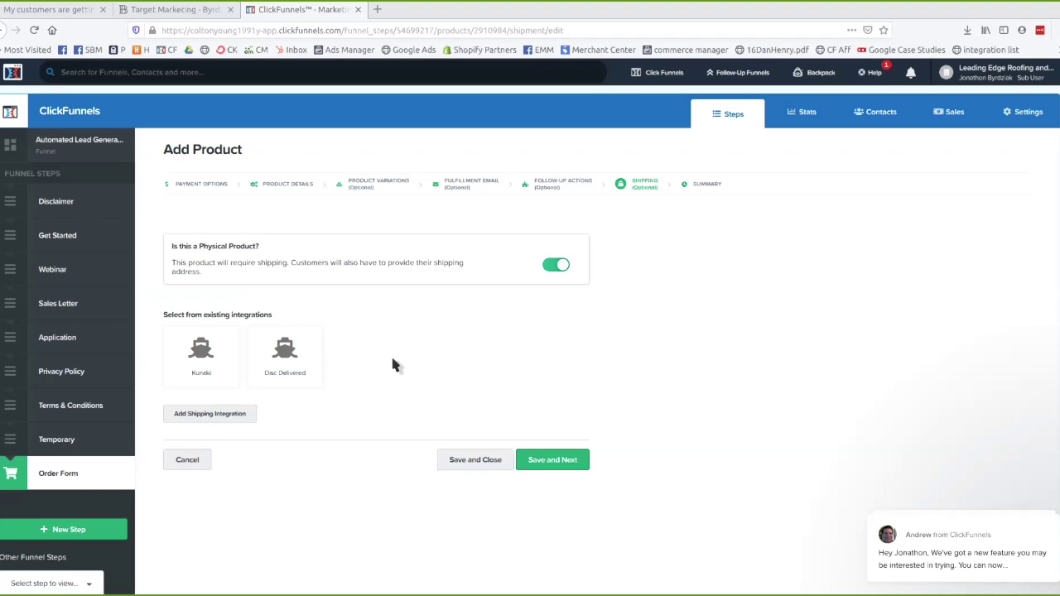
- Turn off the physical product setting, save the product, and return from its summary to the order form's product list
{"action": "left_click", "coordinate": [554, 265]}
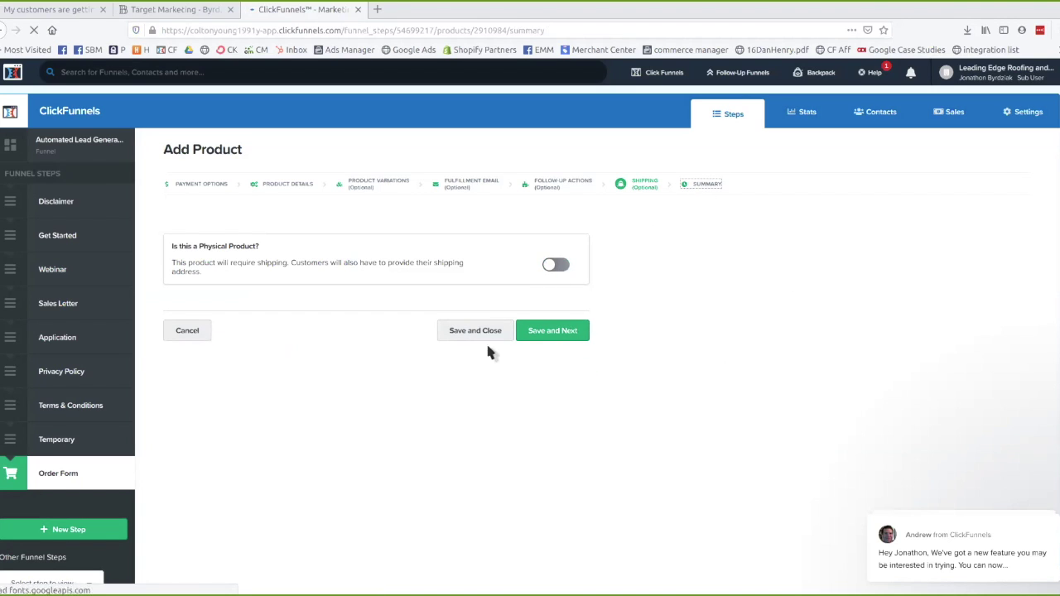
{"action": "left_click", "coordinate": [484, 333]}
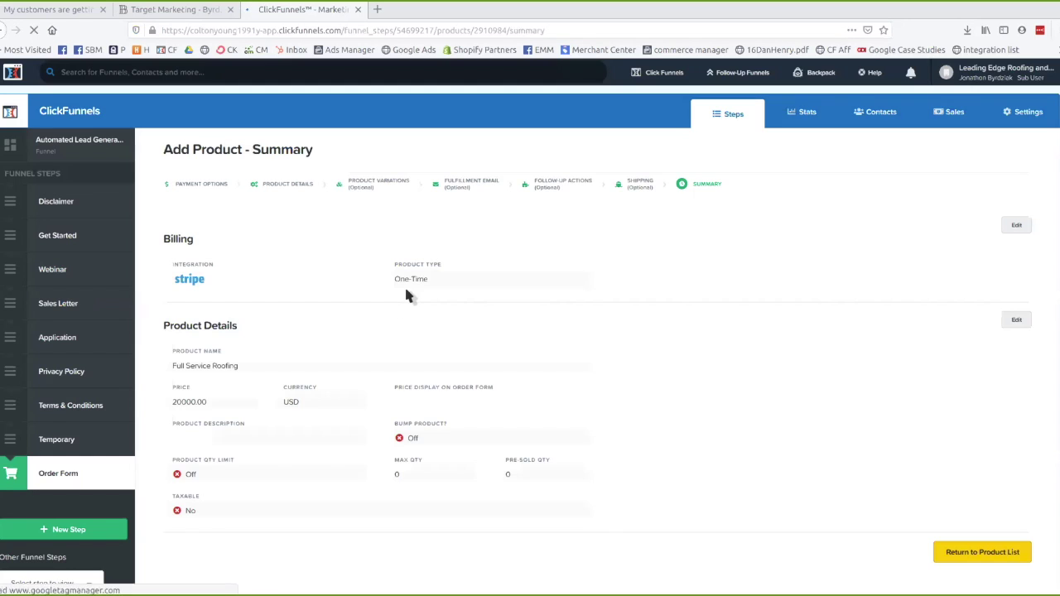
{"action": "scroll", "coordinate": [468, 381], "scroll_direction": "down", "scroll_amount": 1}
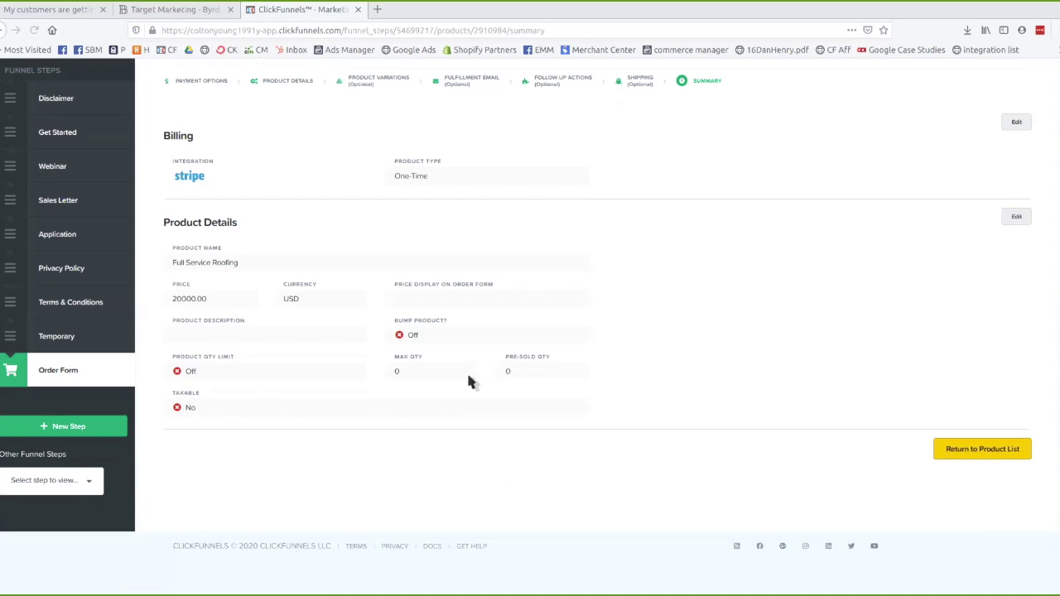
{"action": "left_click", "coordinate": [959, 456]}
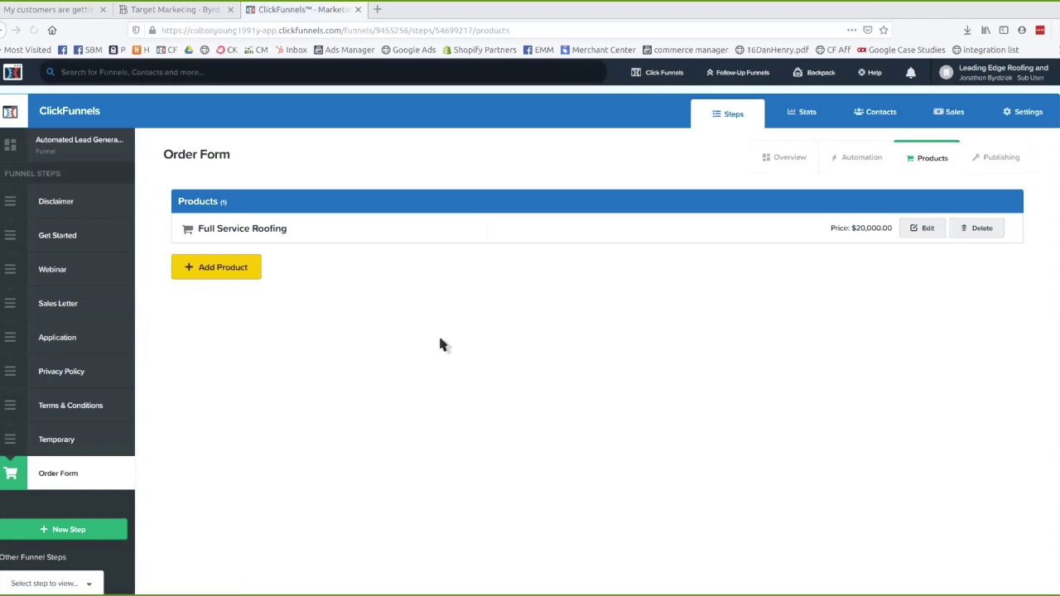
{"action": "left_click_drag", "start_coordinate": [204, 229], "coordinate": [290, 222]}
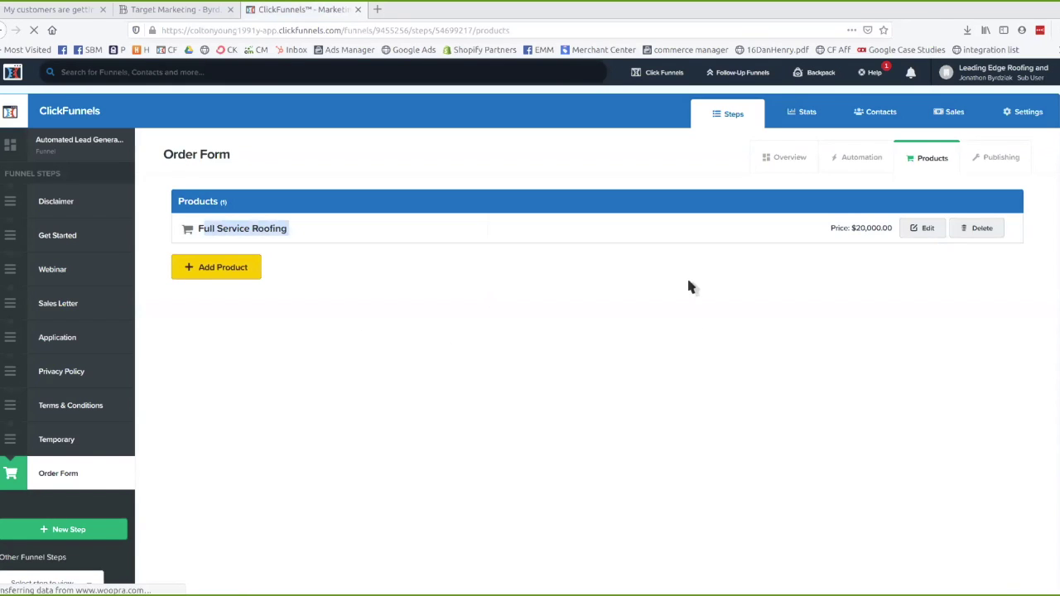
- Open the live page of the Order Form funnel step from its overview
{"action": "left_click", "coordinate": [71, 479]}
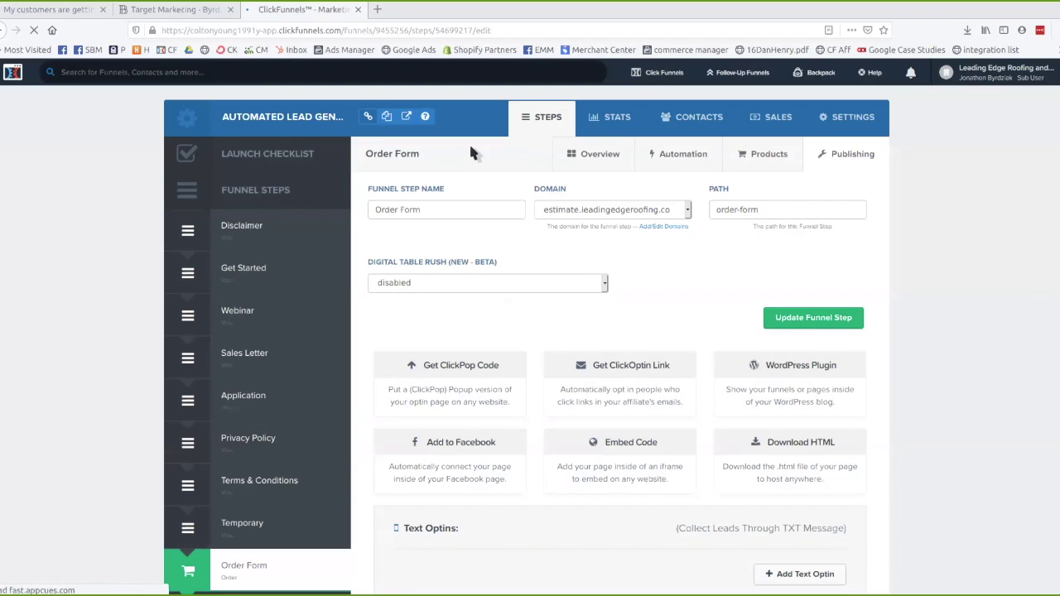
{"action": "left_click", "coordinate": [598, 158]}
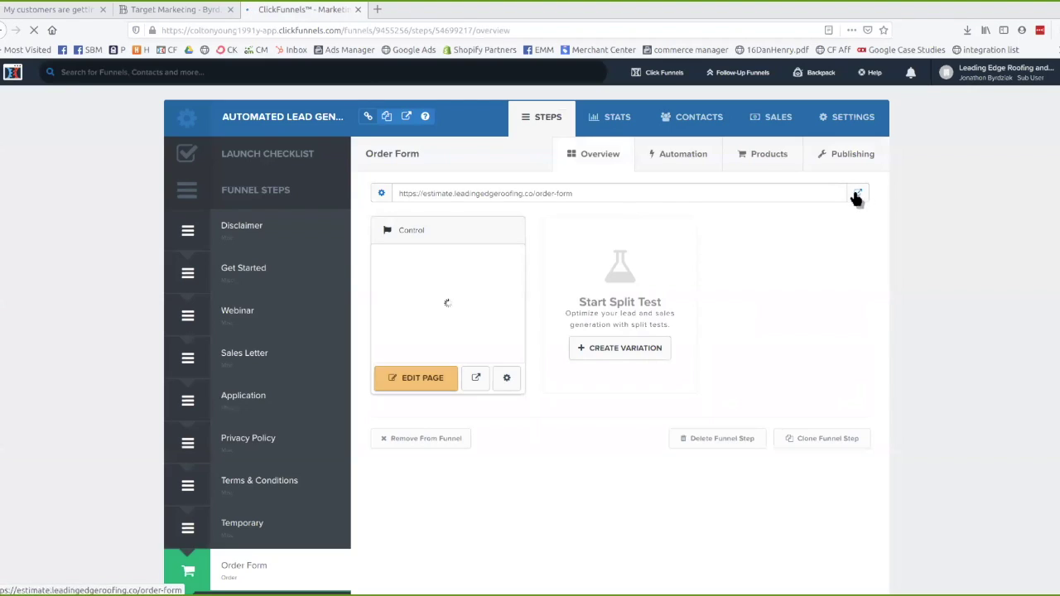
{"action": "left_click", "coordinate": [858, 197]}
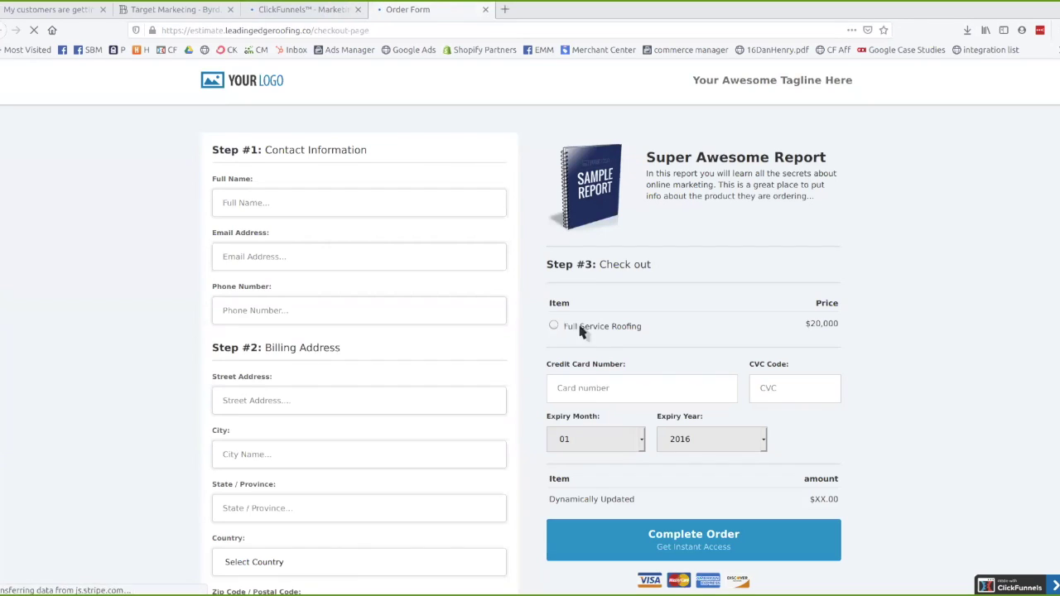
- Select Full Service Roofing on the live order form, examine its price, order summary and card fields, and close the page
{"action": "left_click_drag", "start_coordinate": [562, 325], "coordinate": [874, 329]}
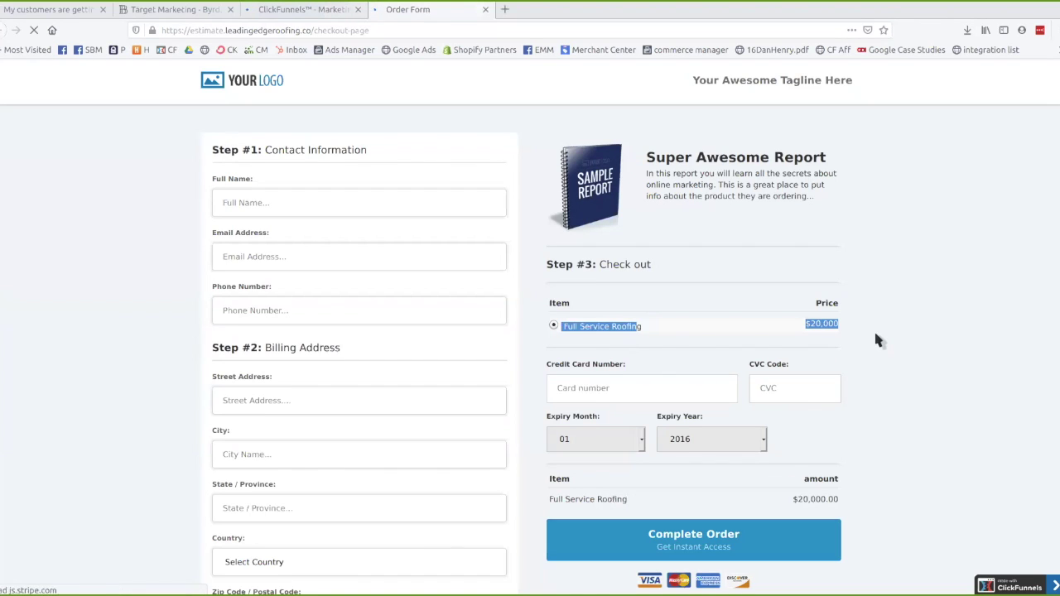
{"action": "left_click", "coordinate": [663, 319]}
{"action": "triple_click", "coordinate": [629, 499]}
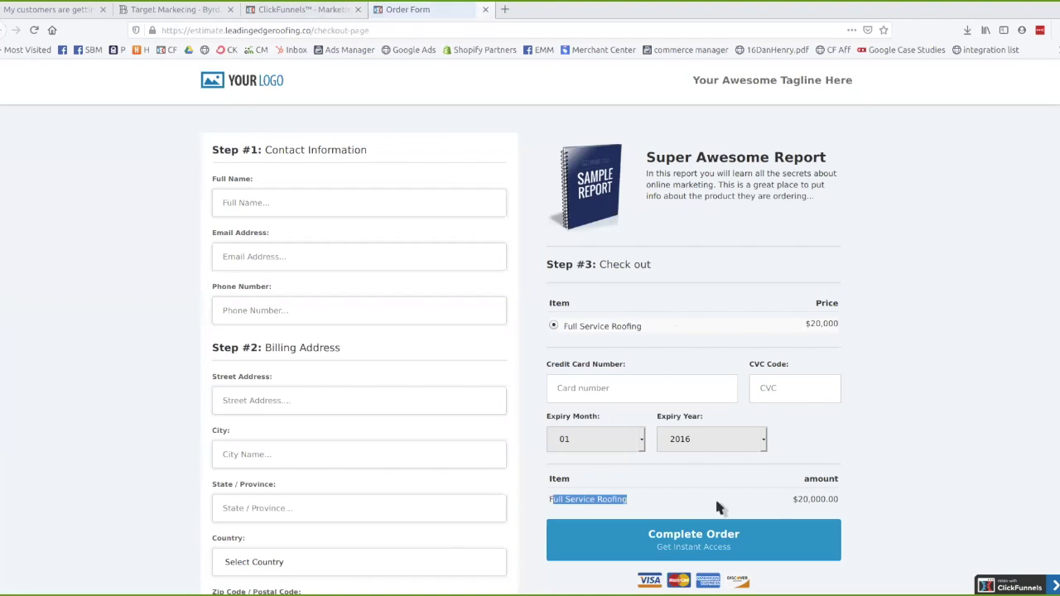
{"action": "left_click_drag", "start_coordinate": [828, 494], "coordinate": [792, 495]}
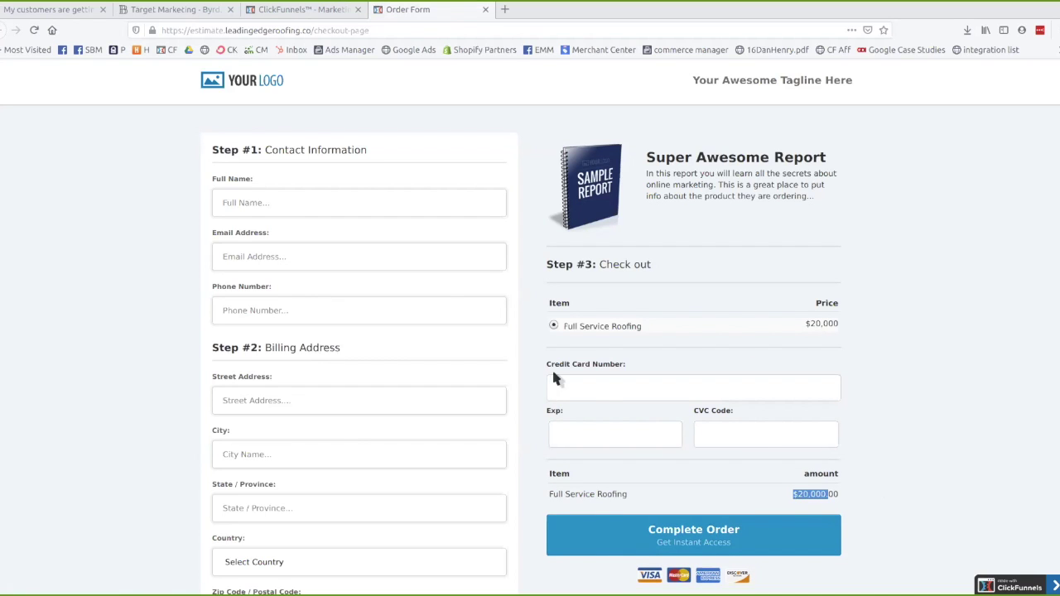
{"action": "left_click", "coordinate": [711, 437]}
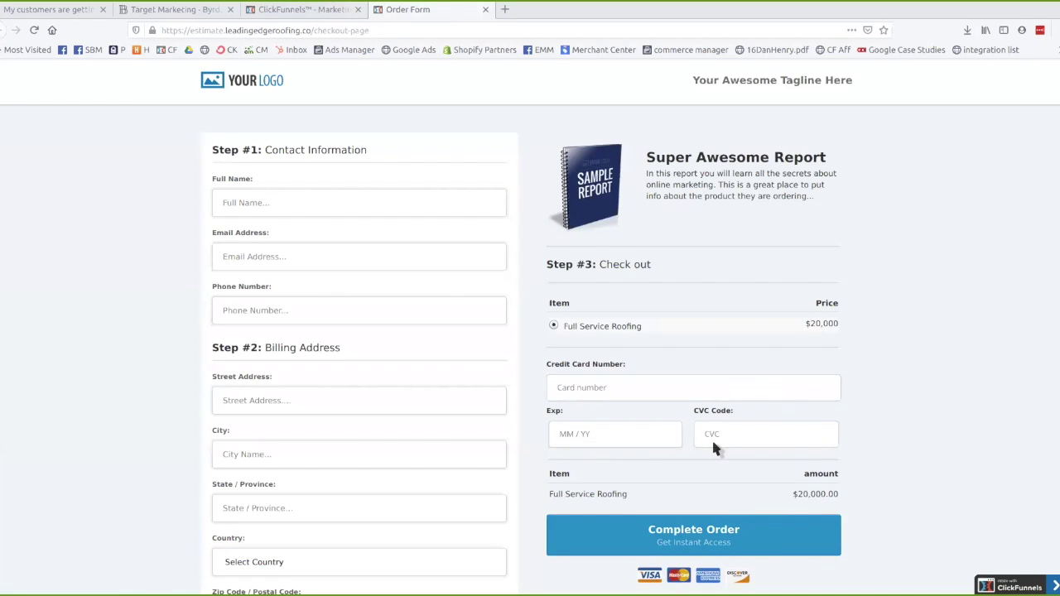
{"action": "left_click", "coordinate": [593, 387]}
{"action": "left_click_drag", "start_coordinate": [806, 323], "coordinate": [828, 325]}
{"action": "left_click", "coordinate": [484, 10]}
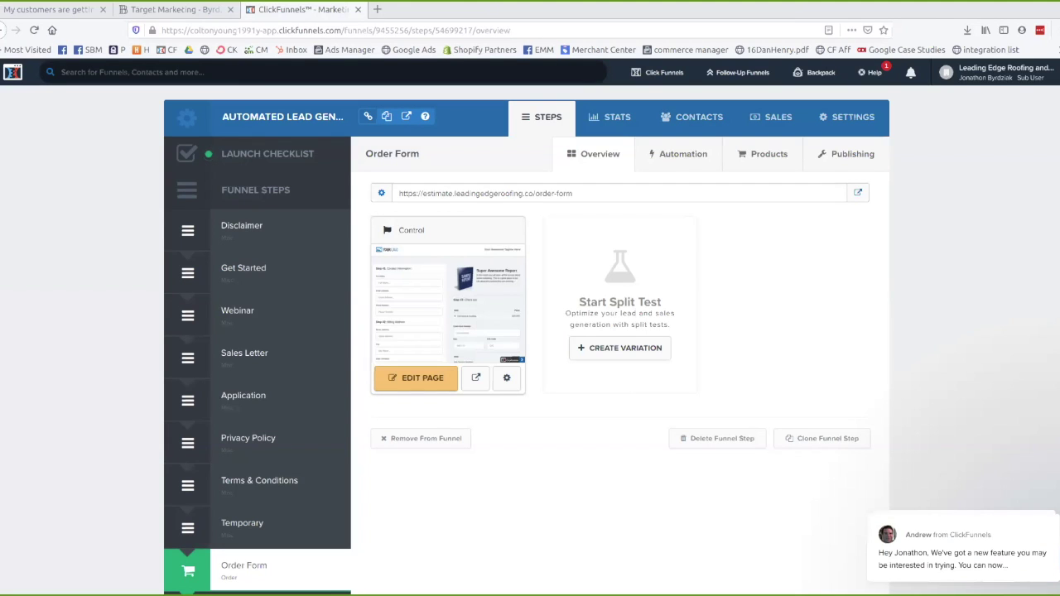